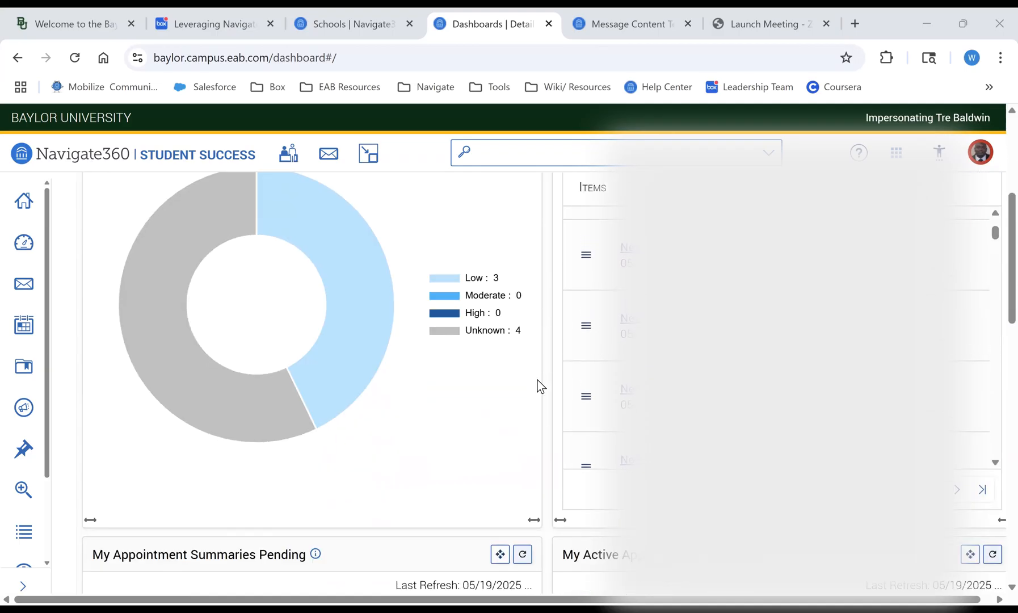
# - In the My Assigned Students Activity Feed tile filters, deselect Appointment, Case closed and Check-In
pyautogui.scroll(5, 537, 380)
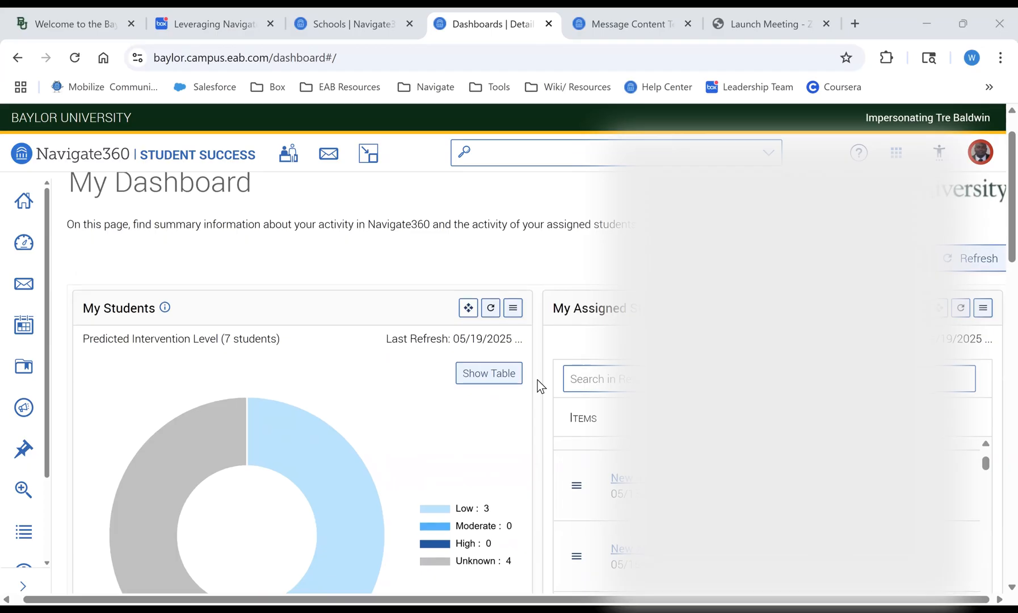
pyautogui.scroll(-2, 537, 380)
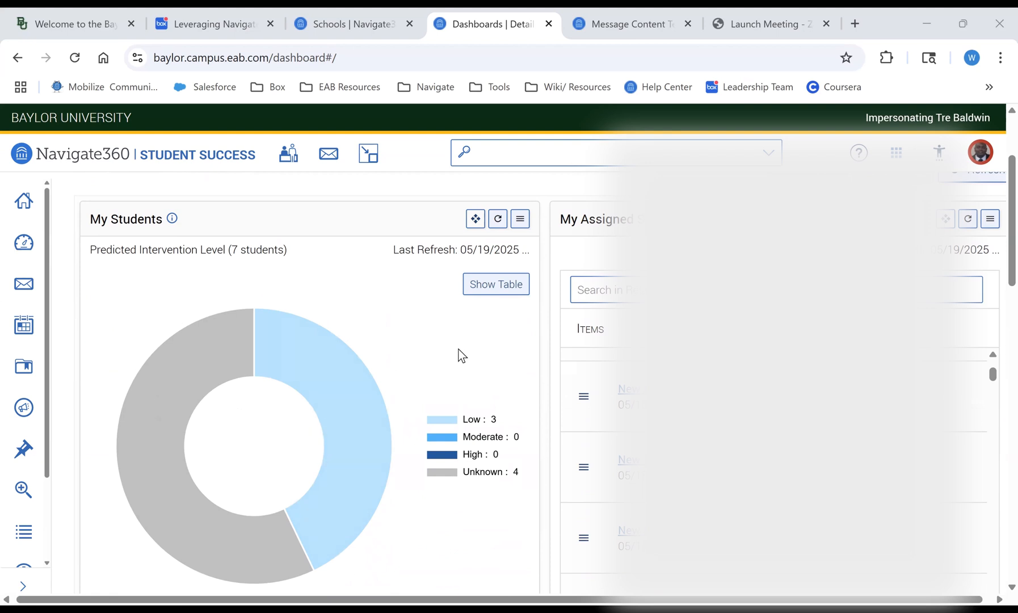
pyautogui.scroll(-3, 469, 356)
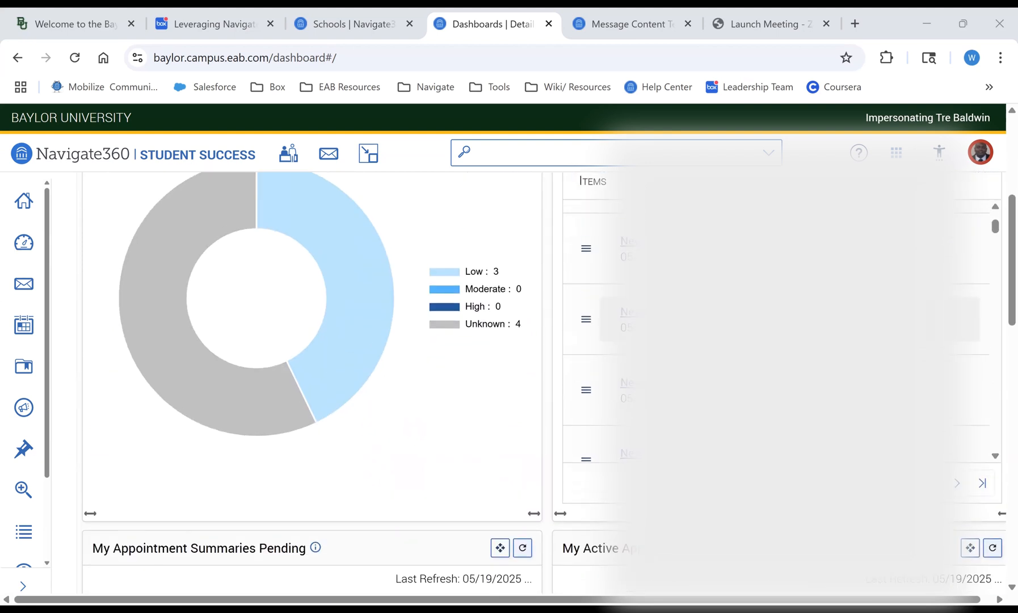
pyautogui.scroll(3, 468, 356)
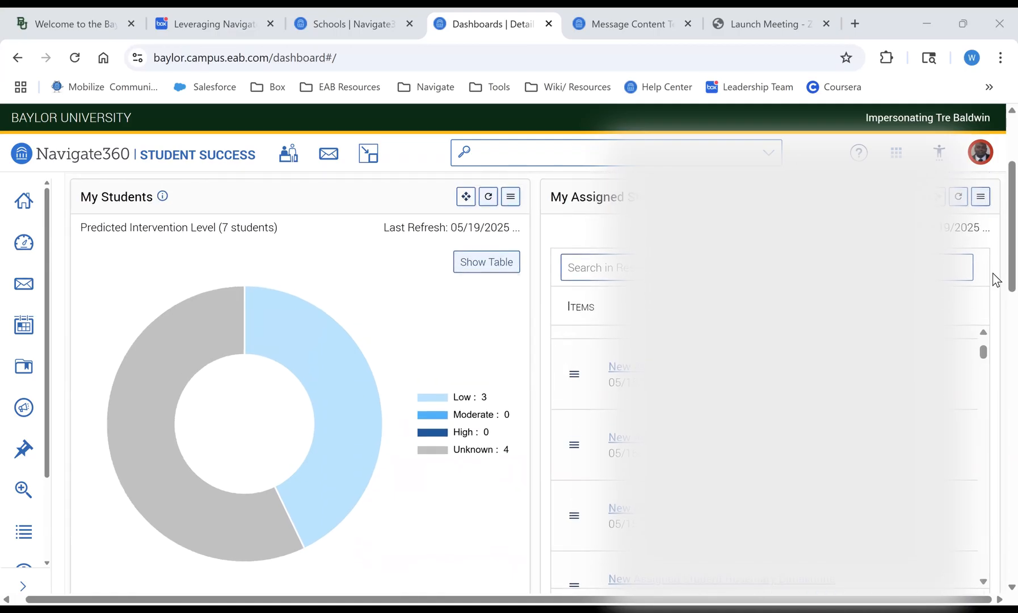
pyautogui.click(982, 200)
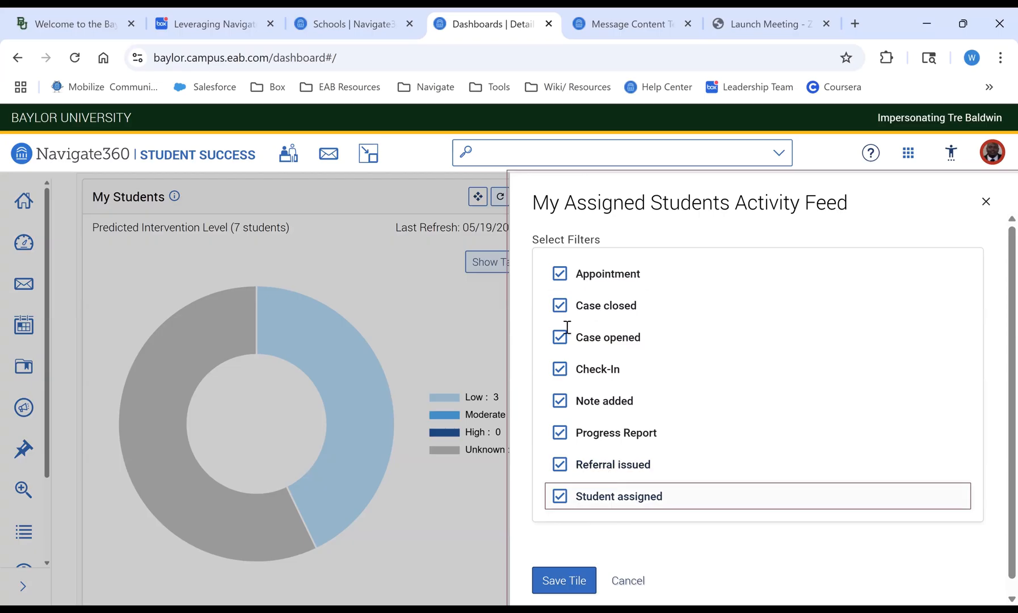
pyautogui.click(558, 275)
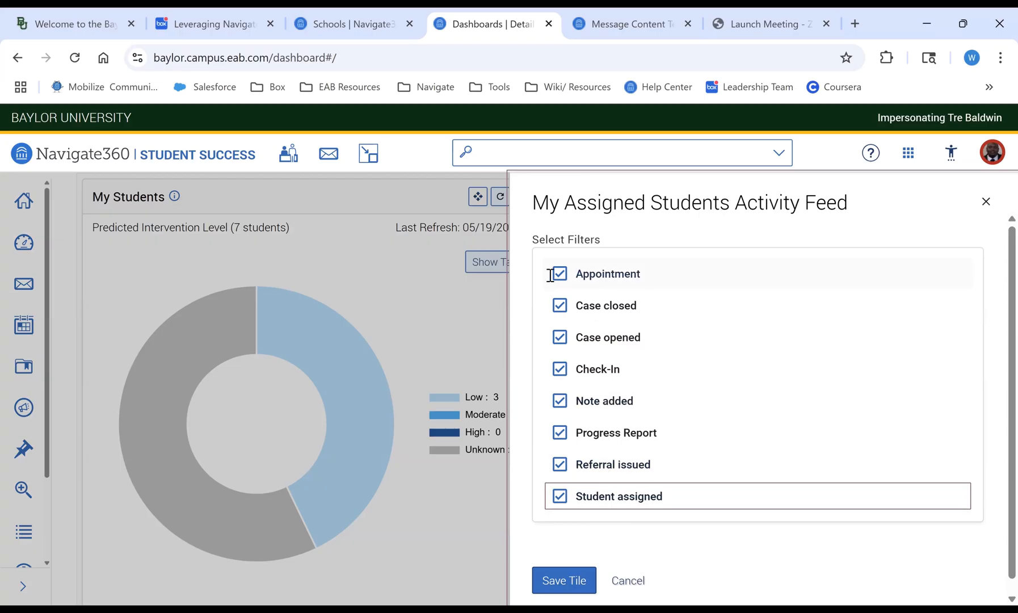
pyautogui.click(561, 306)
pyautogui.click(559, 369)
pyautogui.rightClick(559, 409)
pyautogui.click(554, 412)
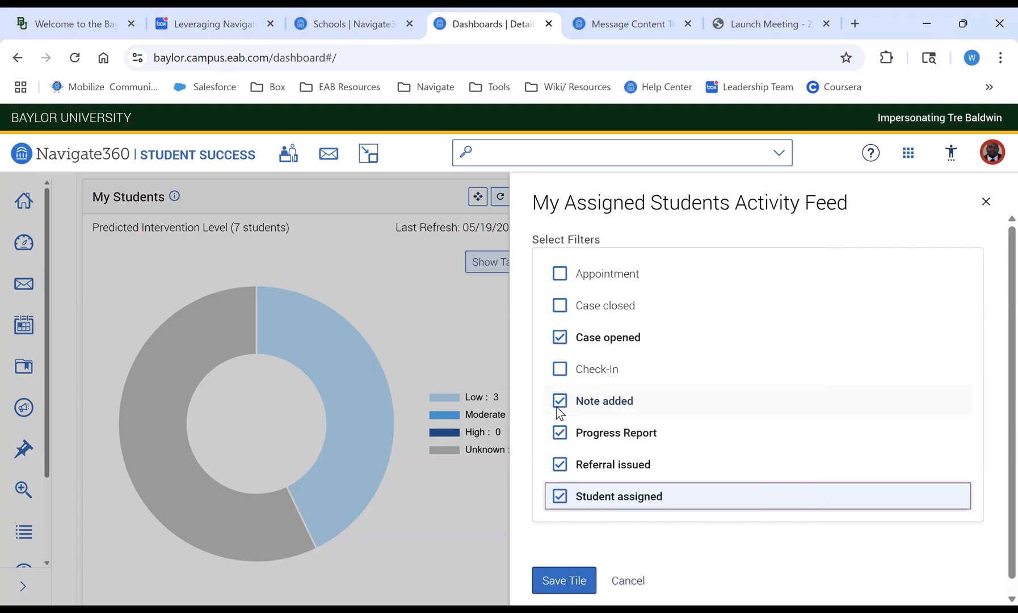
pyautogui.rightClick(556, 408)
pyautogui.click(567, 392)
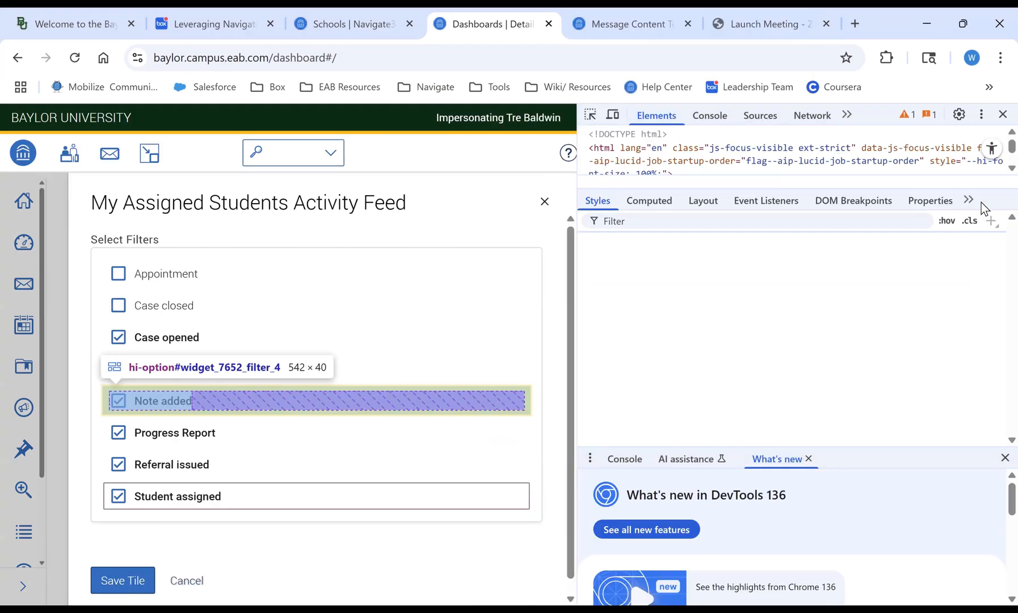
pyautogui.click(993, 116)
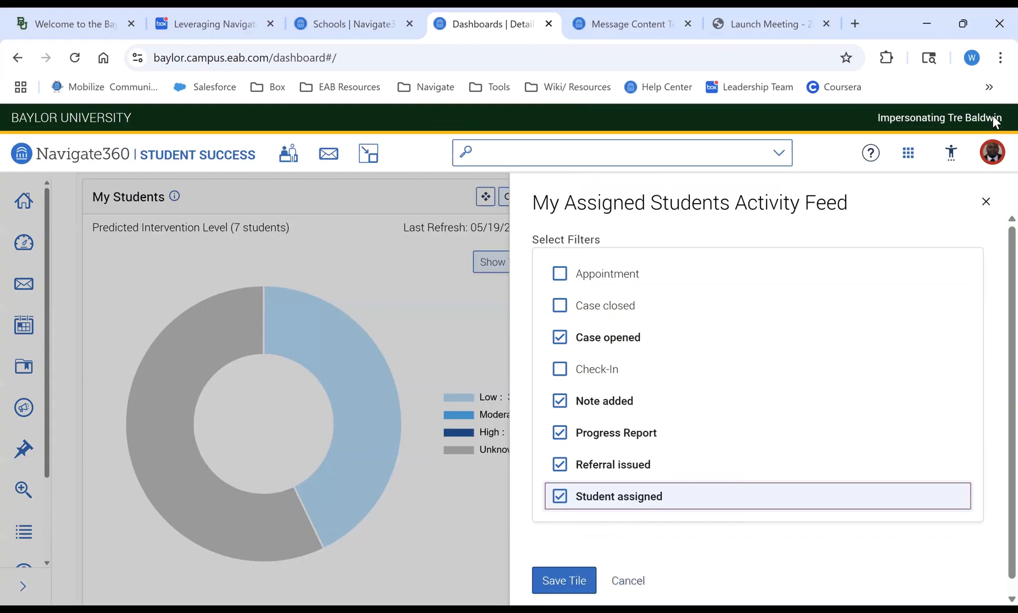
# - Deselect the Note added, Progress Report, Referral issued and Student assigned filters, and save the activity feed tile
pyautogui.rightClick(553, 409)
pyautogui.click(559, 400)
pyautogui.click(558, 432)
pyautogui.rightClick(553, 464)
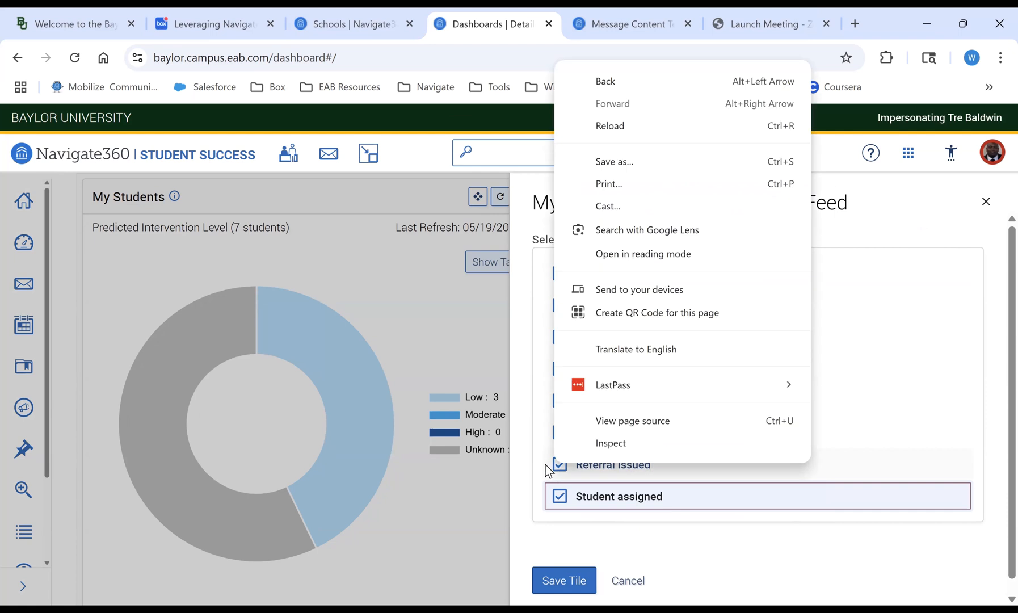
pyautogui.click(543, 465)
pyautogui.click(542, 464)
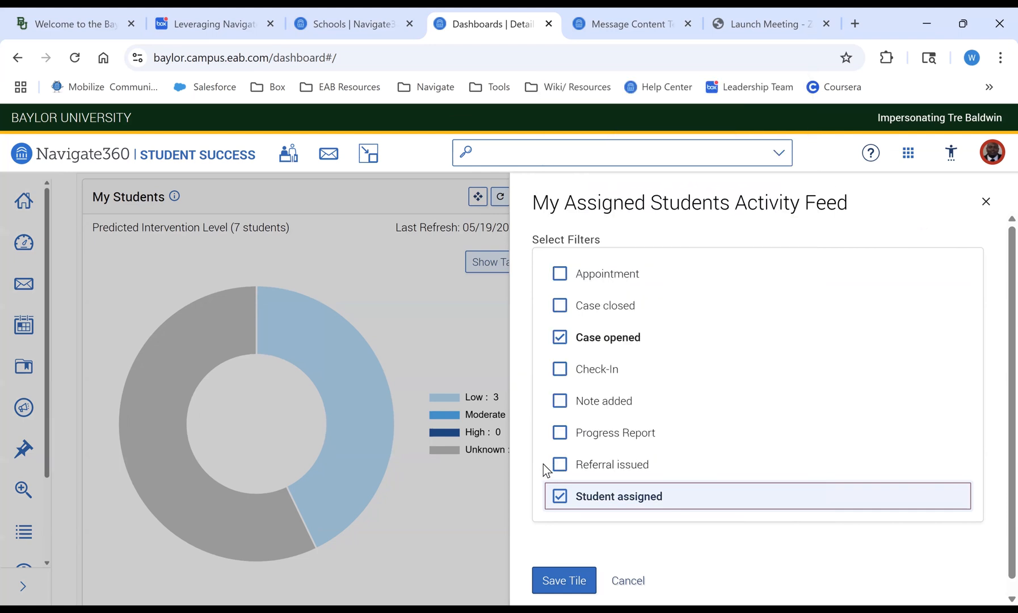
pyautogui.press('space')
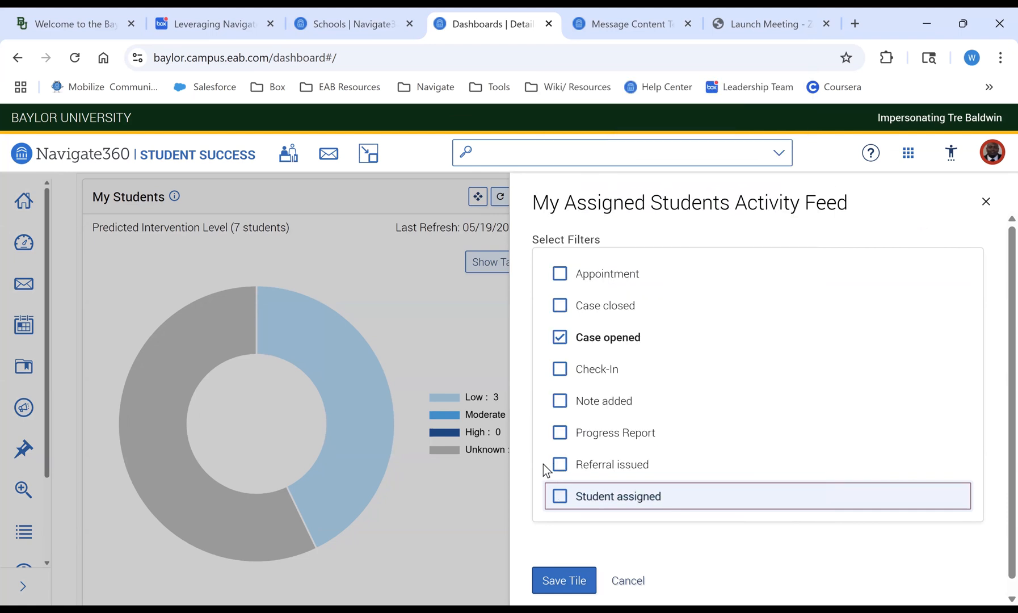
pyautogui.rightClick(543, 587)
pyautogui.click(544, 581)
pyautogui.click(545, 582)
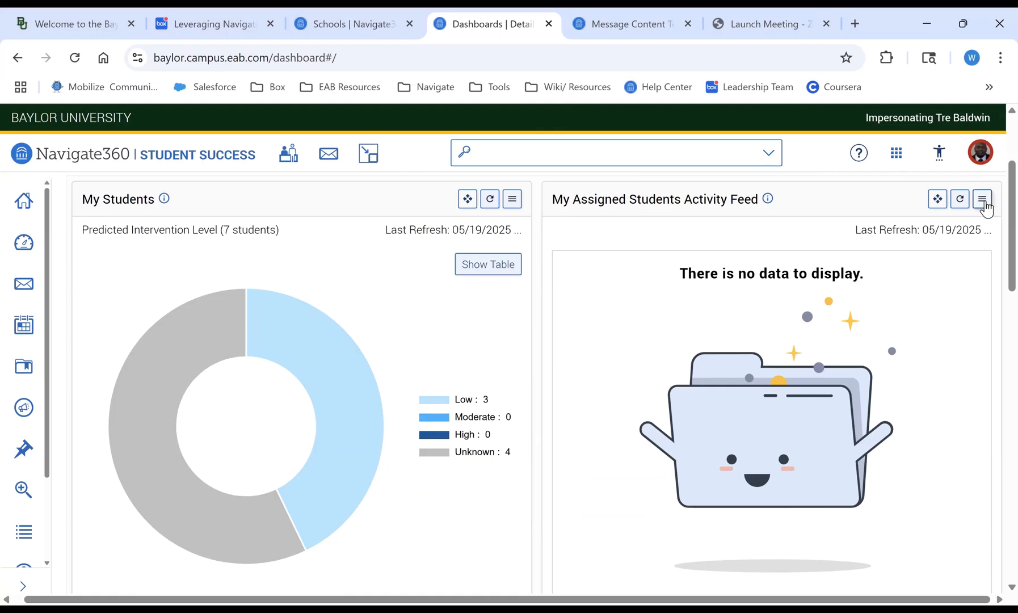
# - Add the Appointment filter to the My Assigned Students Activity Feed tile and save it
pyautogui.click(982, 199)
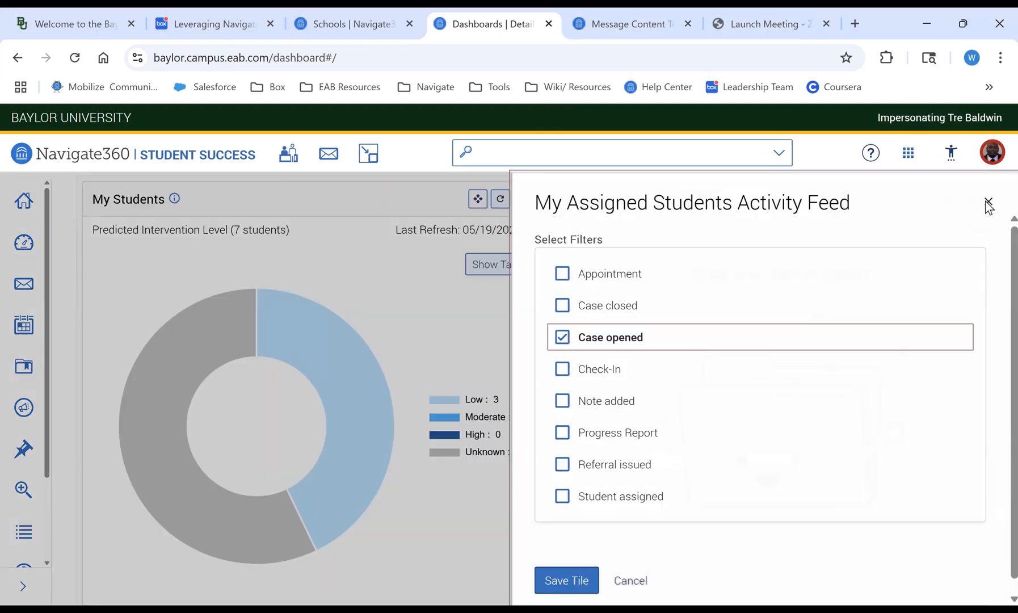
pyautogui.click(559, 268)
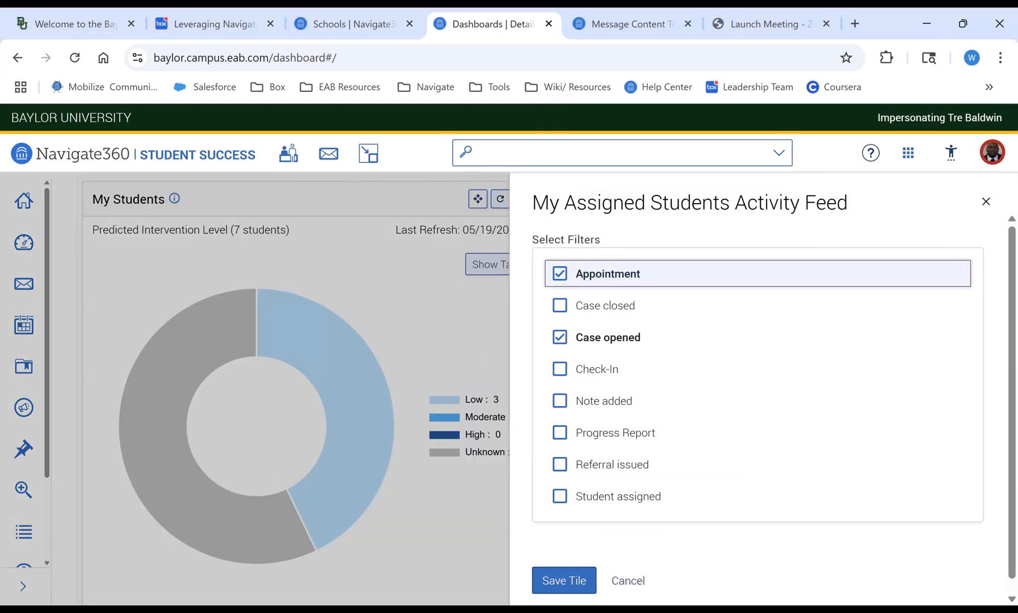
pyautogui.click(564, 580)
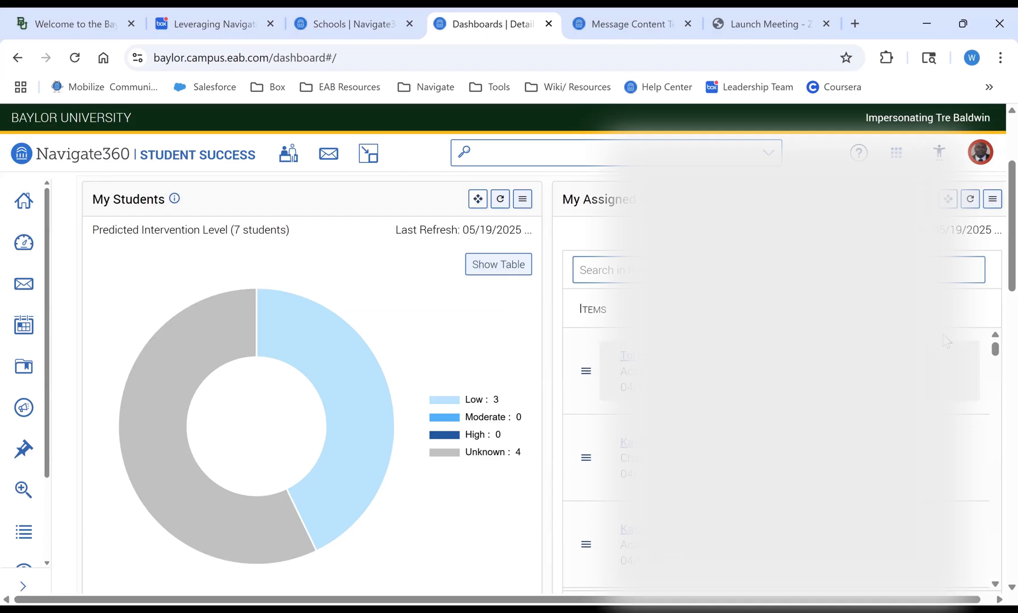
# - Review the filtered activity feed items and the other dashboard tiles down to My Enrolled Students
pyautogui.scroll(-1, 946, 341)
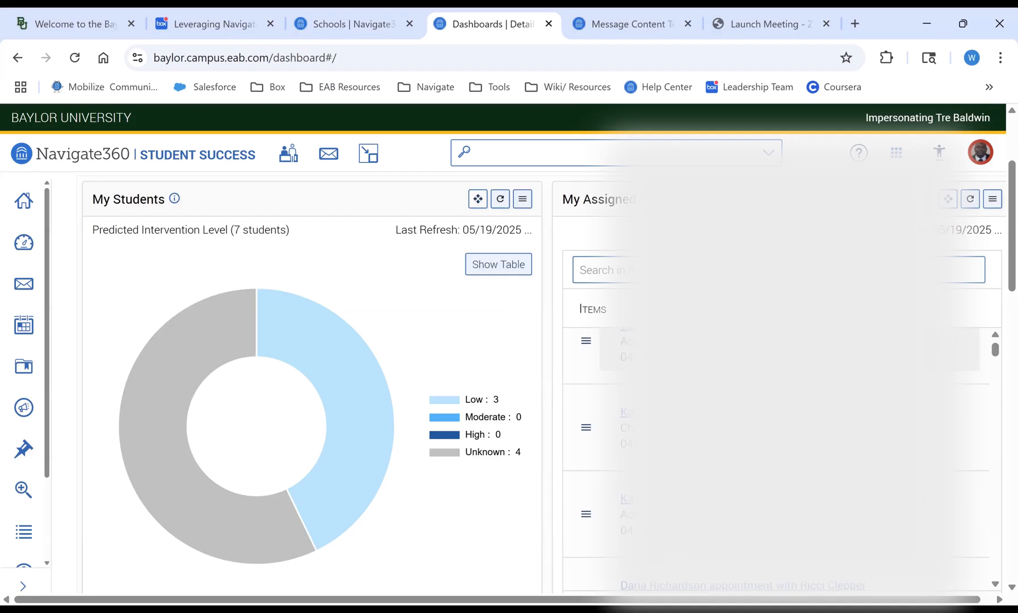
pyautogui.scroll(-3, 993, 390)
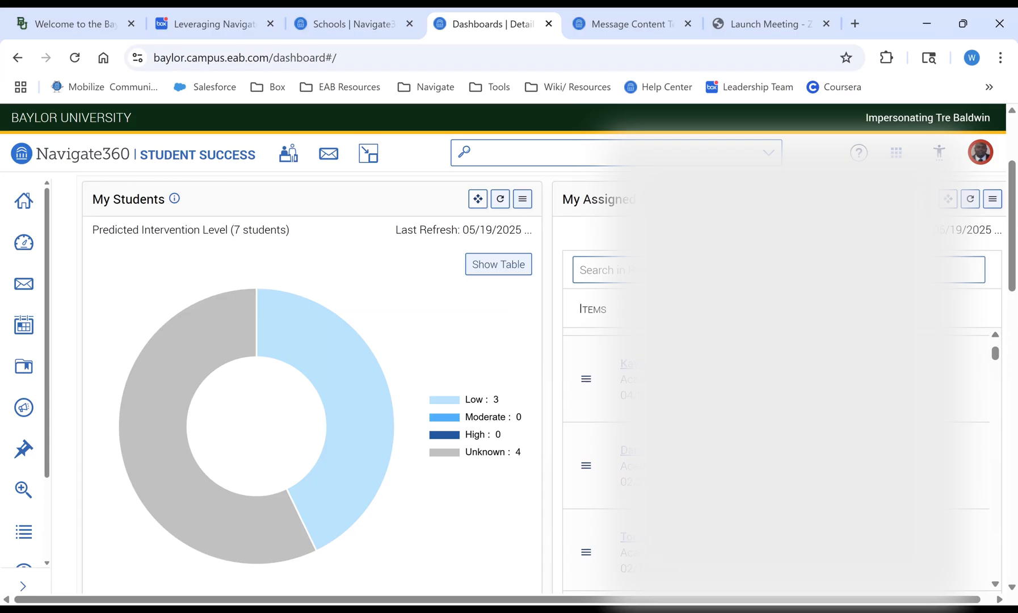
pyautogui.scroll(-2, 516, 454)
pyautogui.scroll(-6, 503, 522)
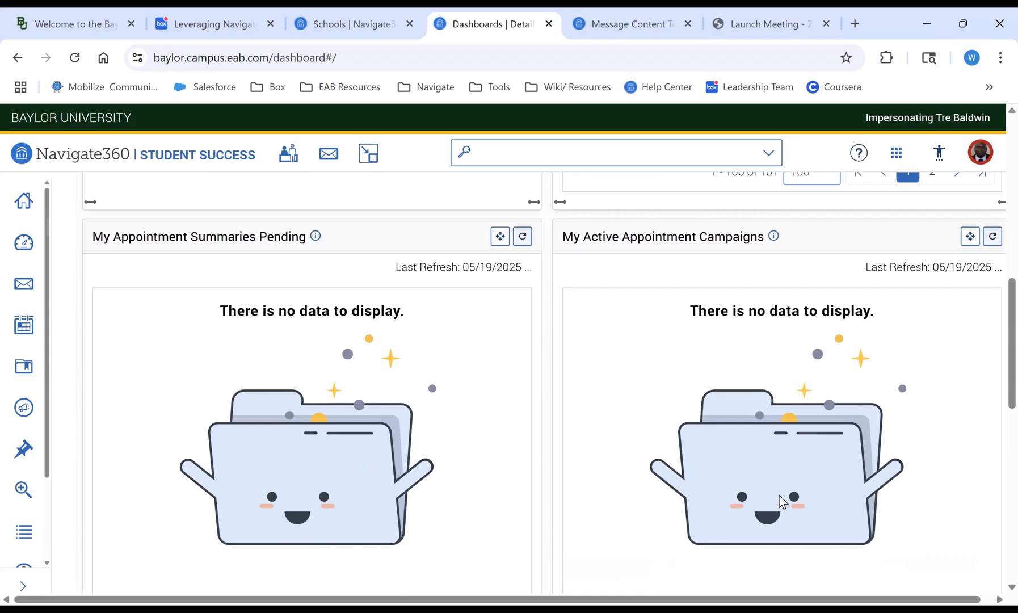
pyautogui.scroll(-5, 779, 495)
pyautogui.scroll(-3, 779, 495)
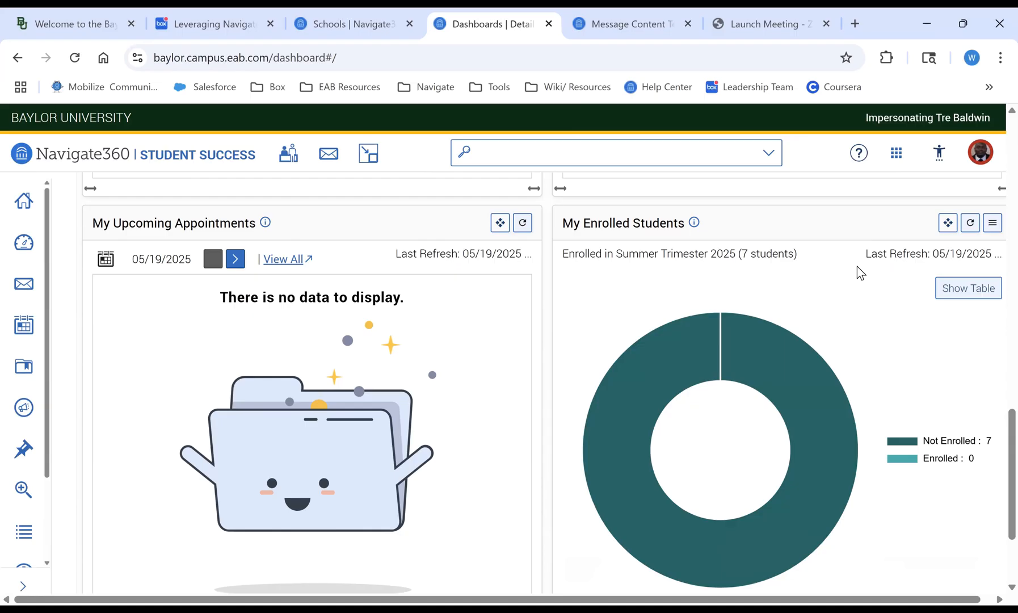
pyautogui.scroll(-1, 926, 424)
pyautogui.scroll(1, 927, 424)
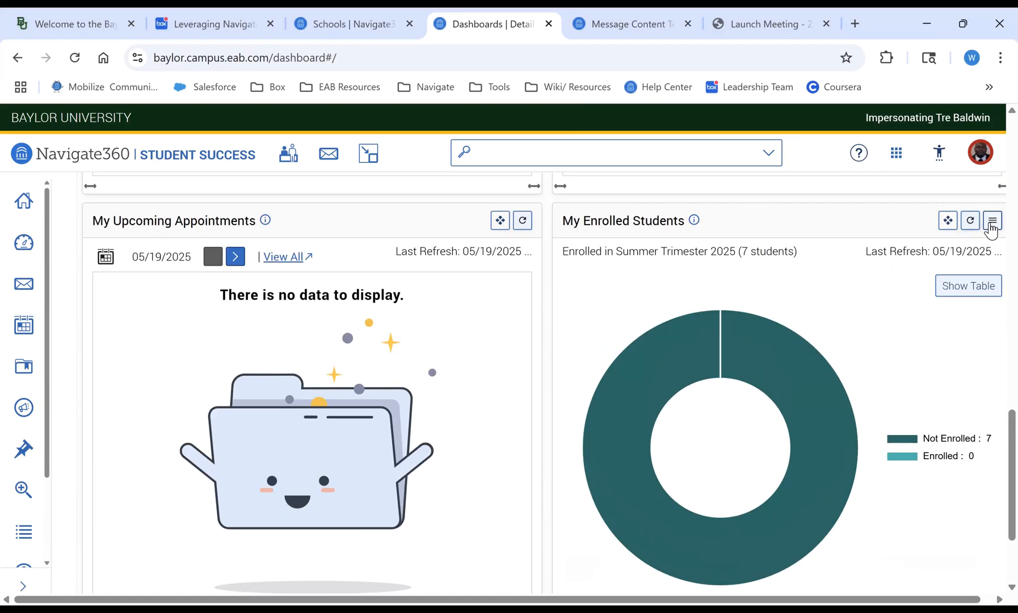
# - Set the My Enrolled Students tile's view to Enrolled in Fall 2025(Future) and save the tile
pyautogui.rightClick(991, 224)
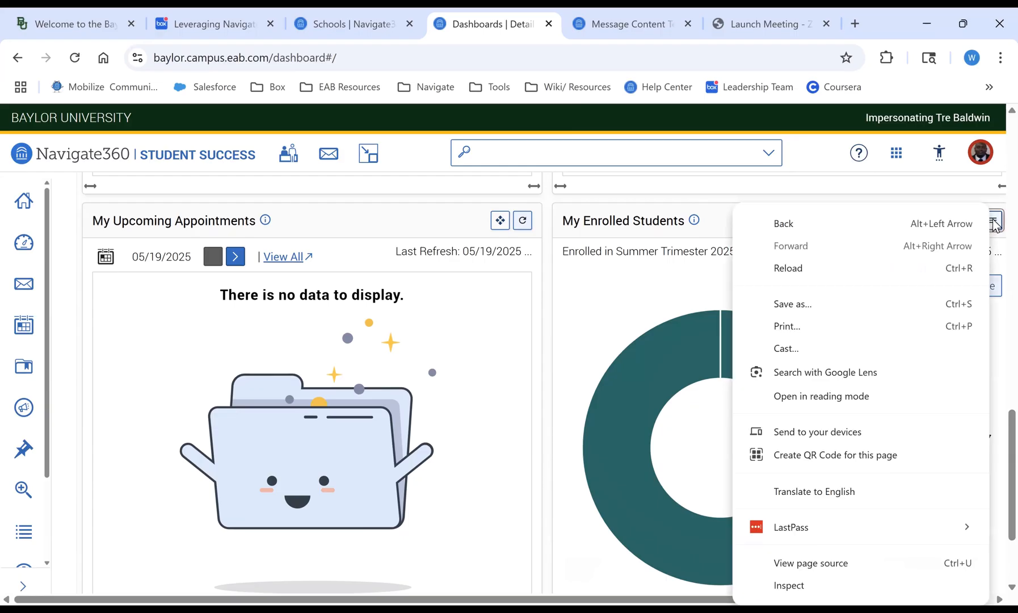
pyautogui.click(991, 221)
pyautogui.click(992, 221)
pyautogui.click(922, 268)
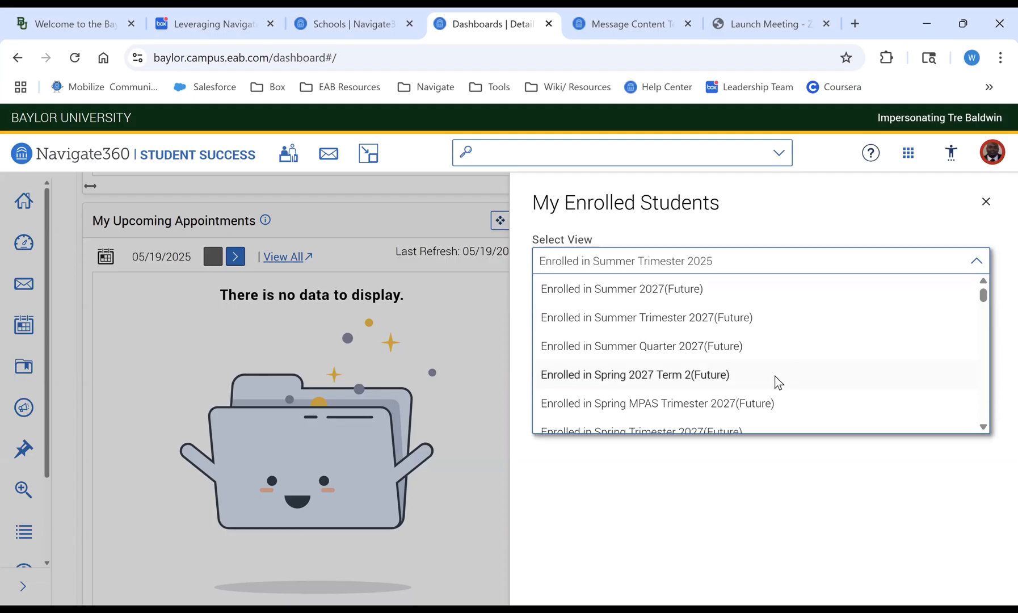
pyautogui.scroll(-3, 770, 393)
pyautogui.scroll(-3, 770, 393)
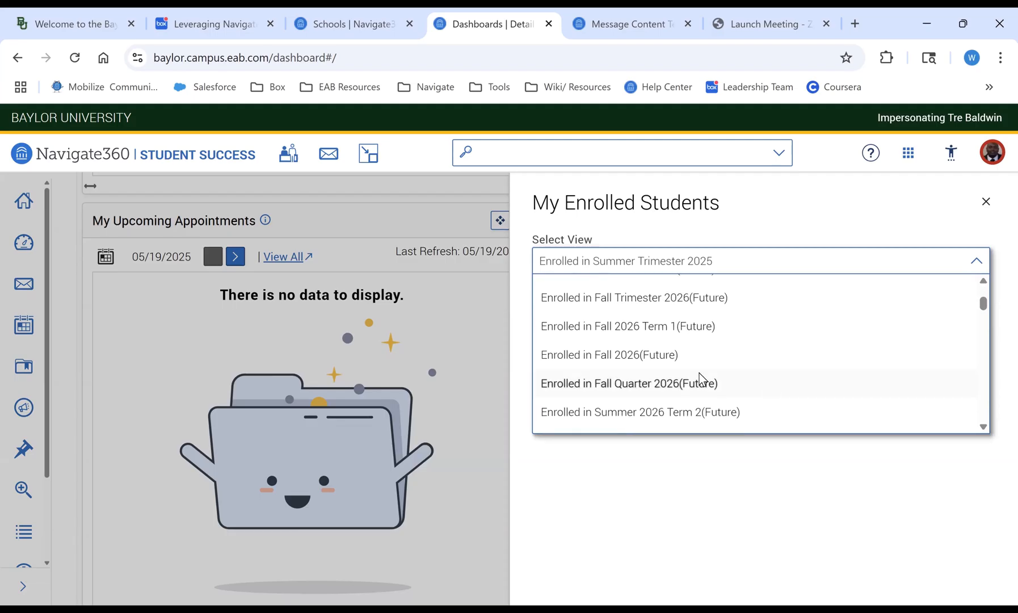
pyautogui.scroll(-5, 680, 356)
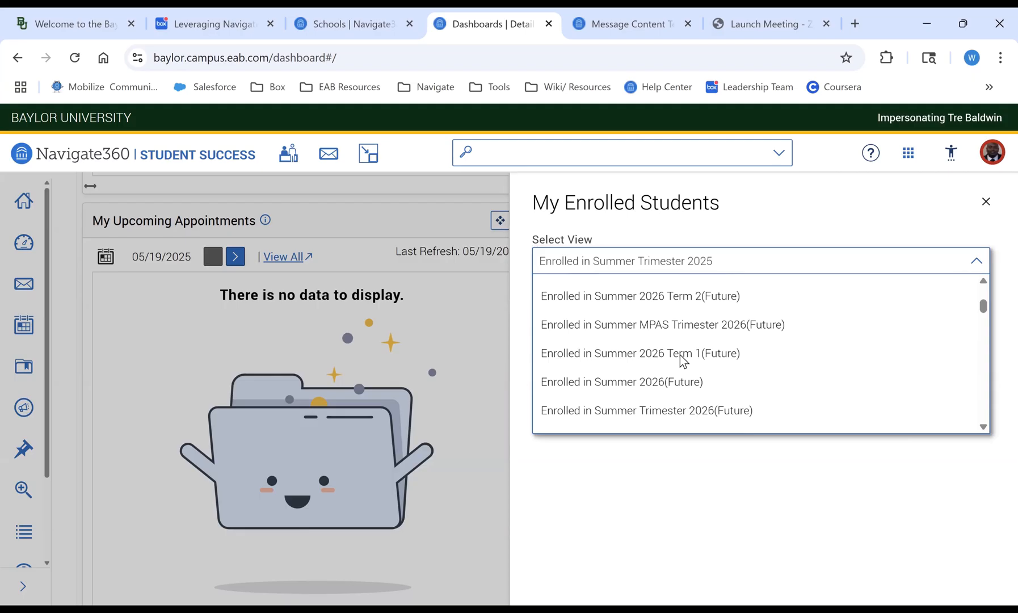
pyautogui.scroll(-6, 681, 356)
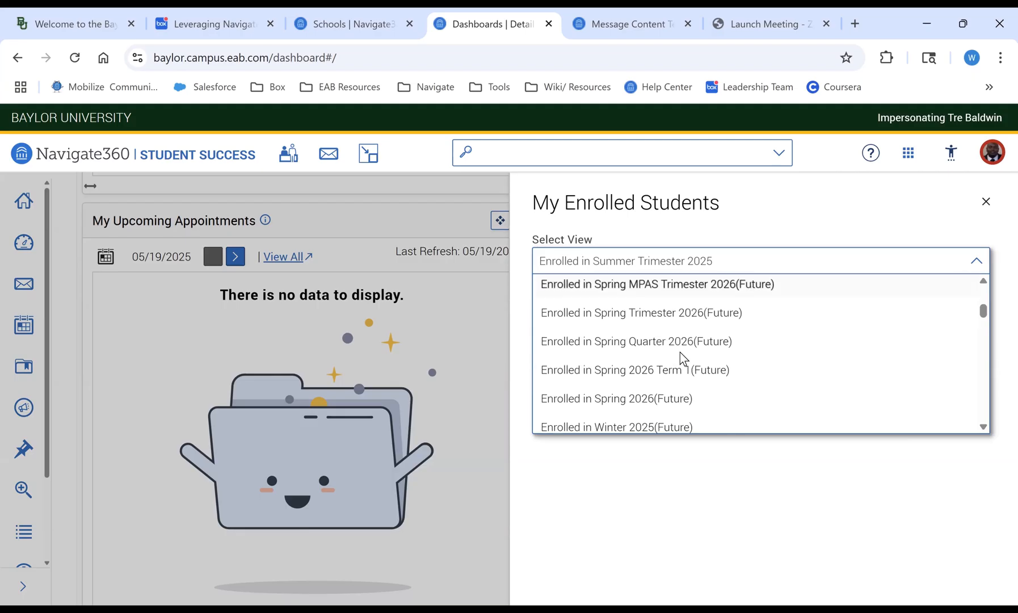
pyautogui.scroll(-3, 679, 364)
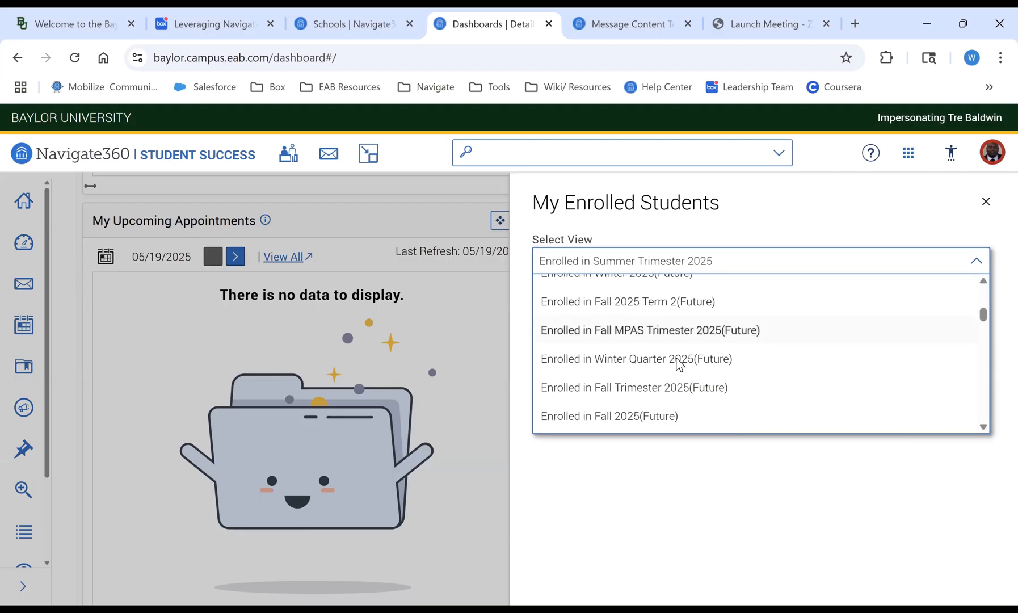
pyautogui.click(651, 384)
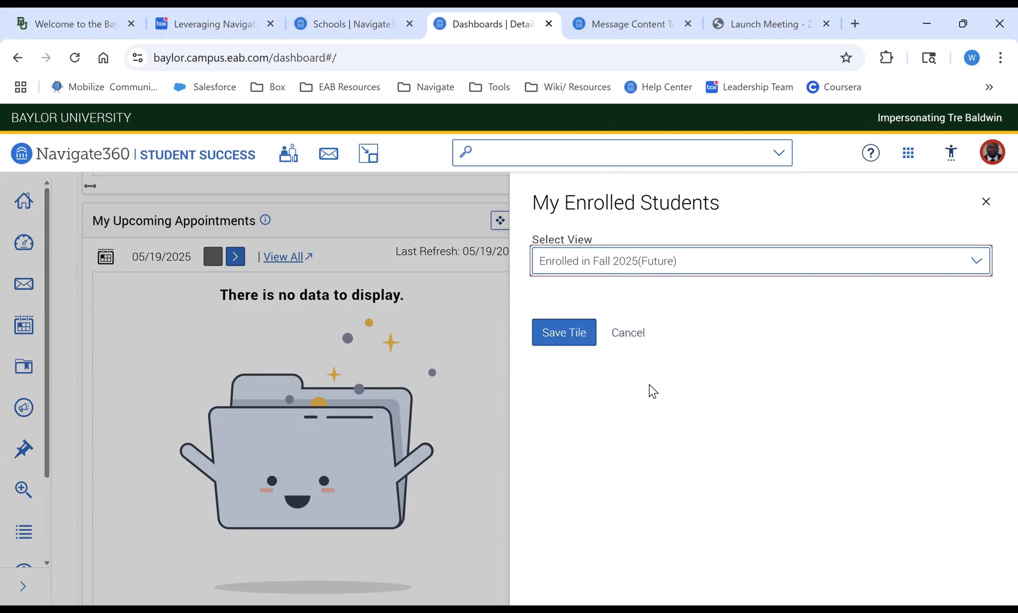
pyautogui.click(576, 341)
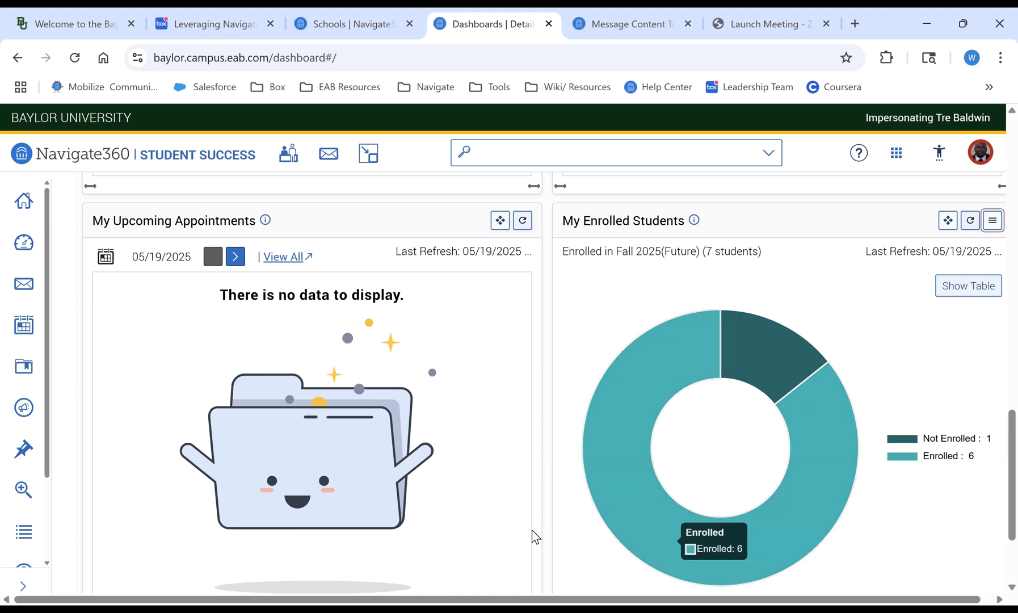
# - View the list of students behind the Enrolled segment of the My Enrolled Students chart, and close it
pyautogui.scroll(-3, 523, 525)
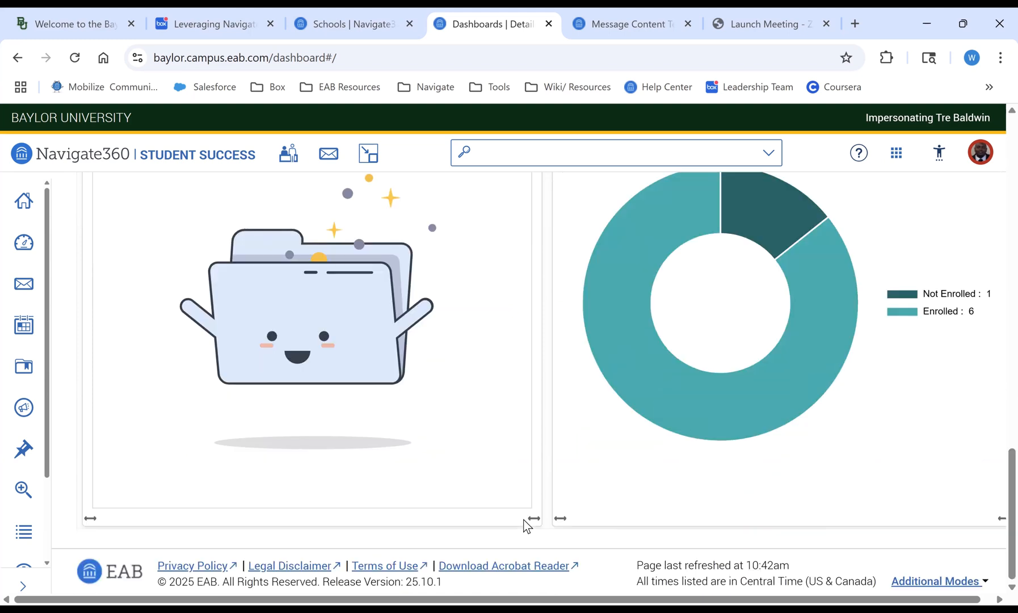
pyautogui.click(718, 428)
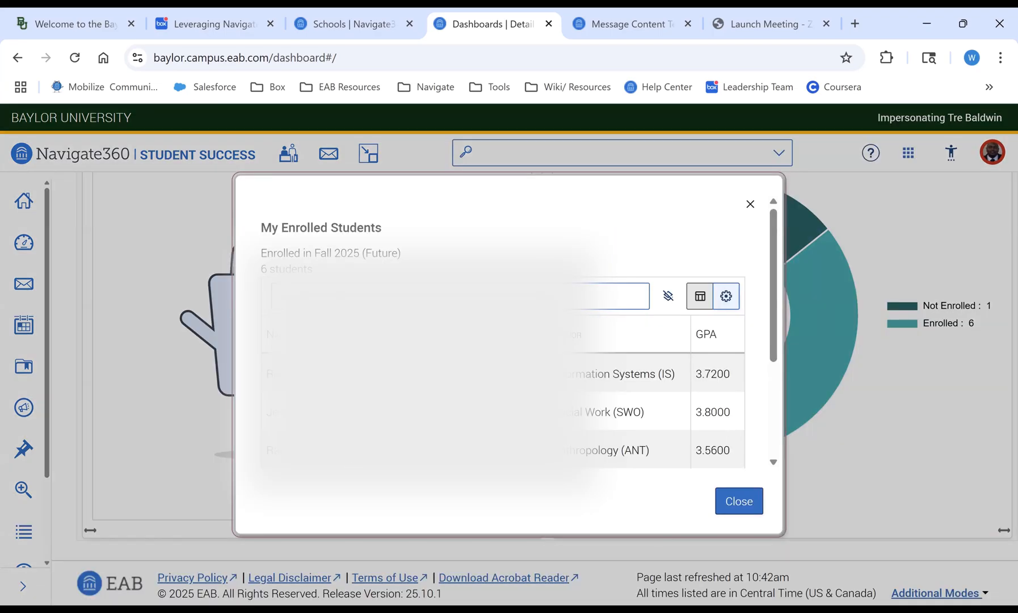
pyautogui.scroll(-2, 502, 340)
pyautogui.click(750, 204)
# - Set the My Students tile's view to Appointments Completed - Last 90 days, save the tile, and check its chart
pyautogui.scroll(7, 816, 342)
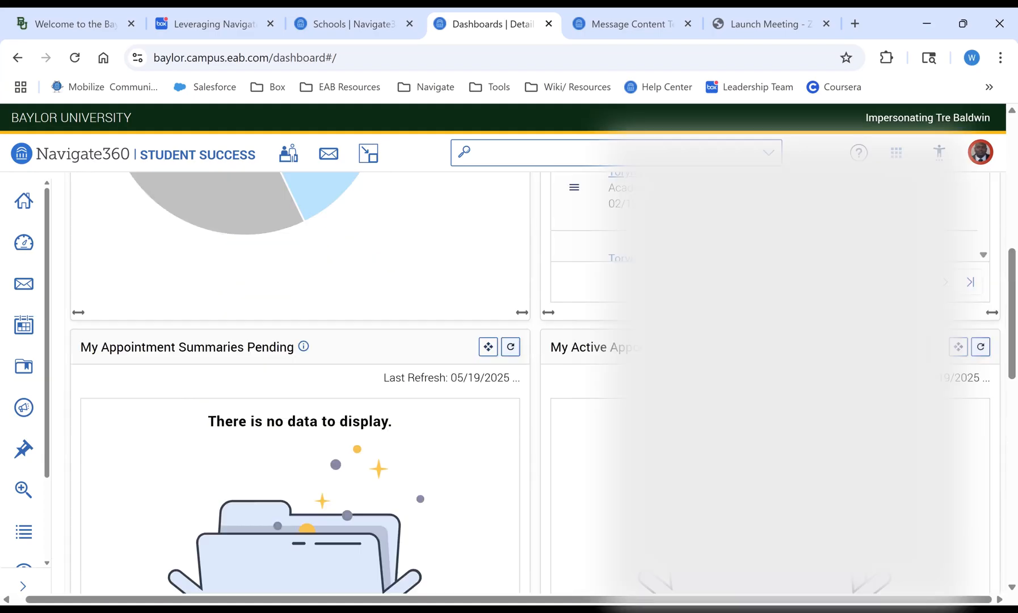
pyautogui.scroll(3, 315, 389)
pyautogui.click(327, 398)
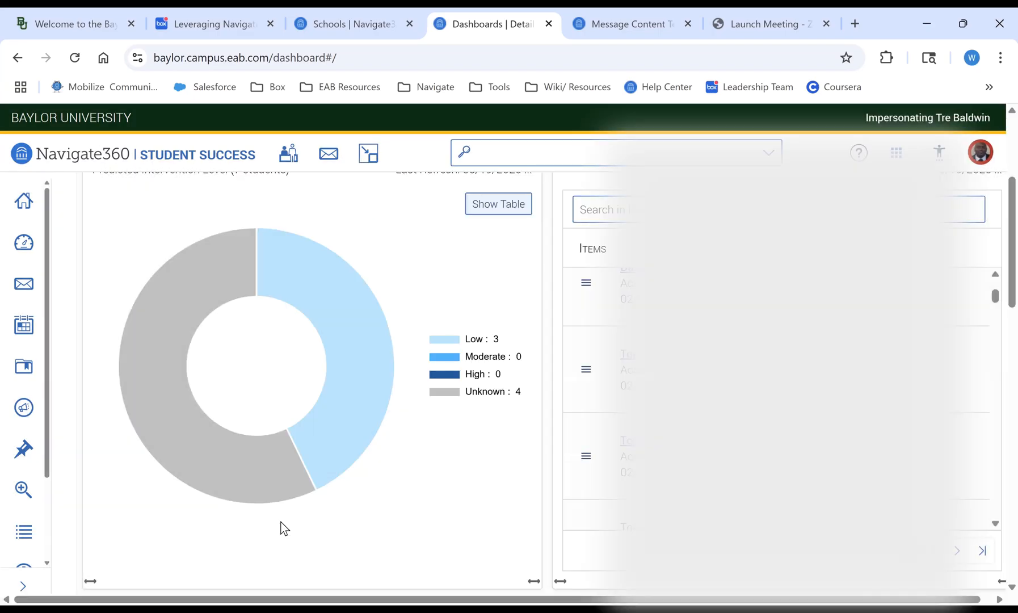
pyautogui.scroll(2, 282, 524)
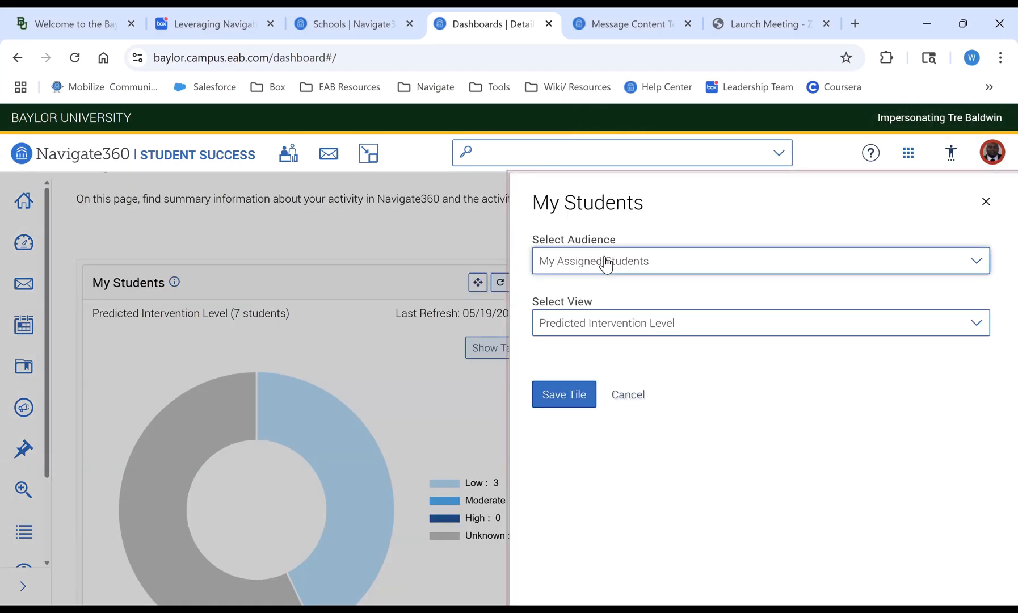
pyautogui.click(606, 264)
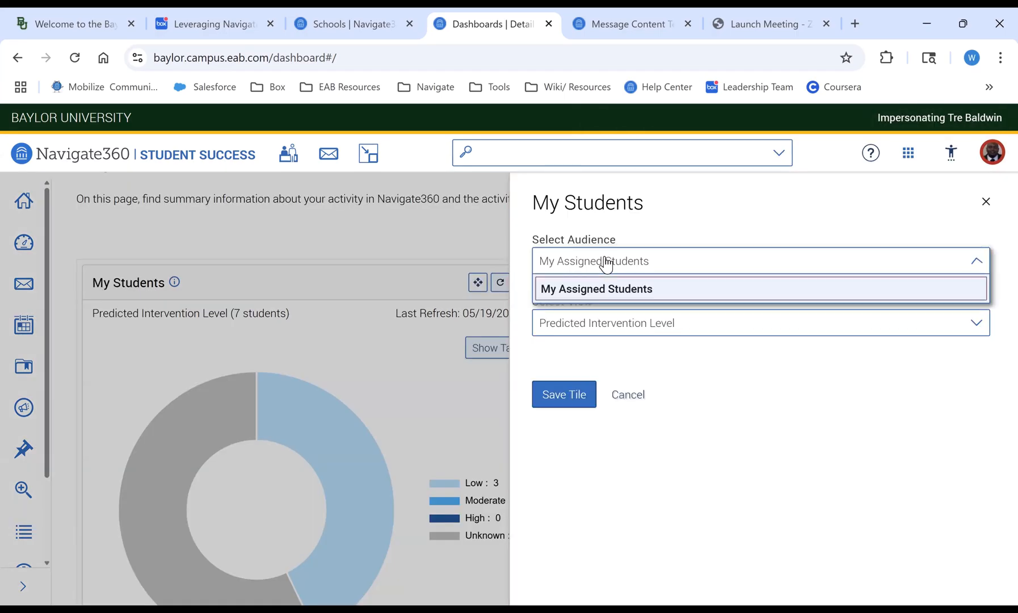
pyautogui.click(606, 264)
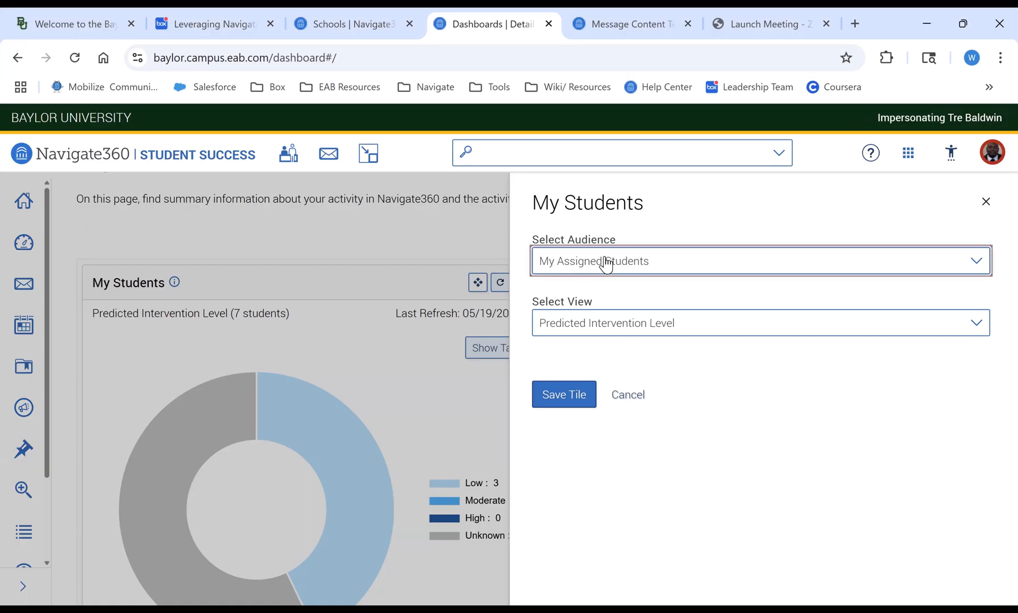
pyautogui.click(613, 326)
pyautogui.click(613, 326)
pyautogui.click(612, 326)
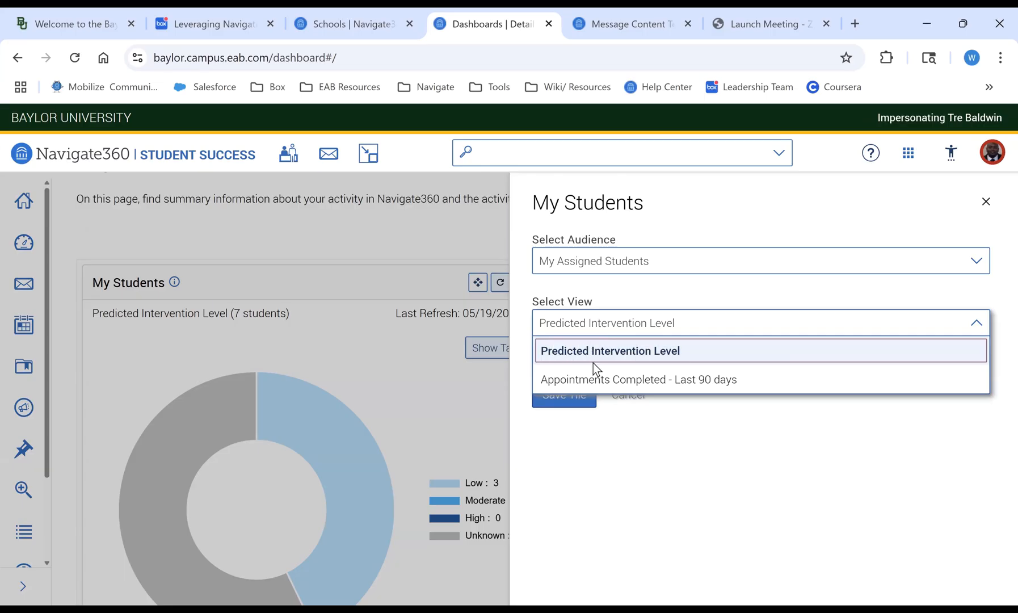
pyautogui.click(600, 378)
pyautogui.click(566, 391)
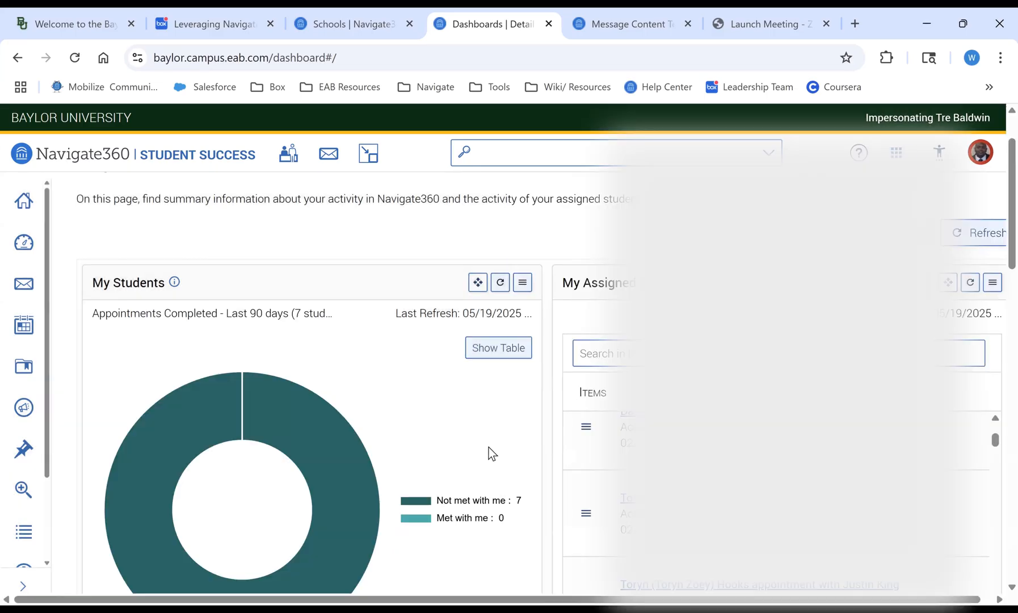
pyautogui.scroll(-2, 488, 447)
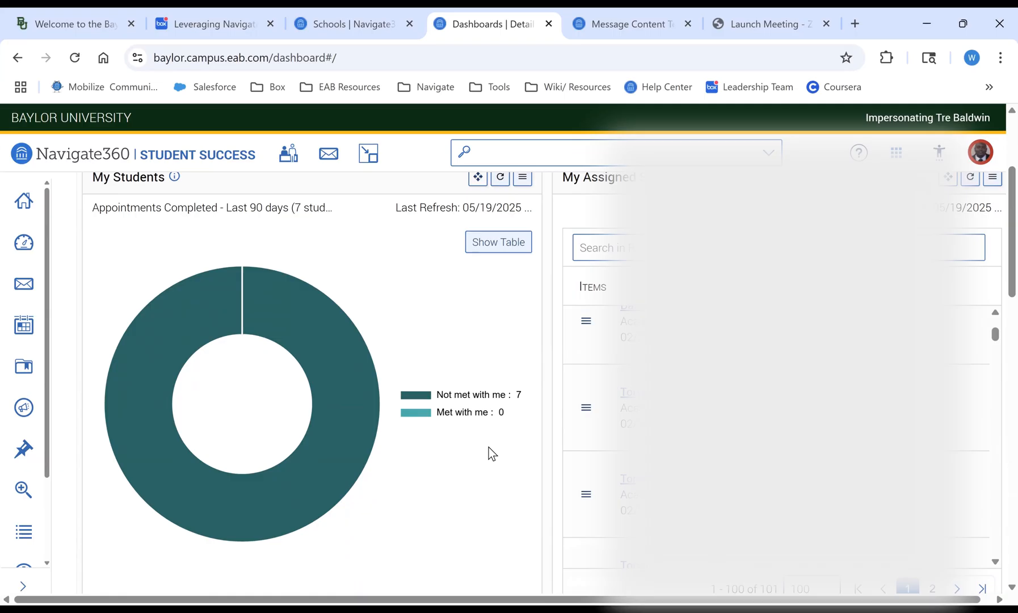
pyautogui.moveTo(221, 500)
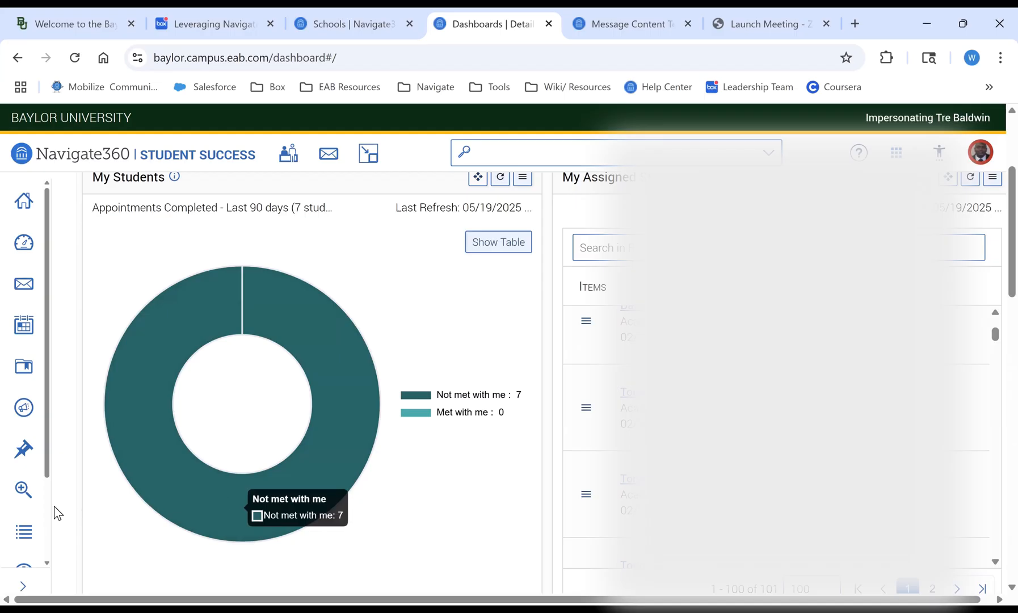
# - Open the Students Enrollments Report from the standard reports
pyautogui.scroll(-3, 30, 504)
pyautogui.click(26, 507)
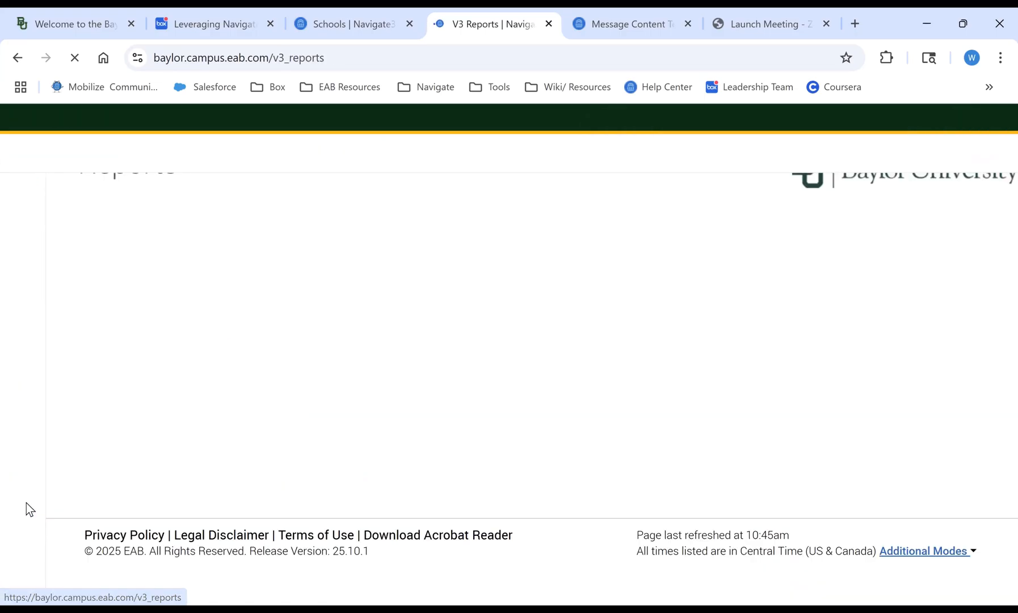
pyautogui.scroll(-3, 319, 365)
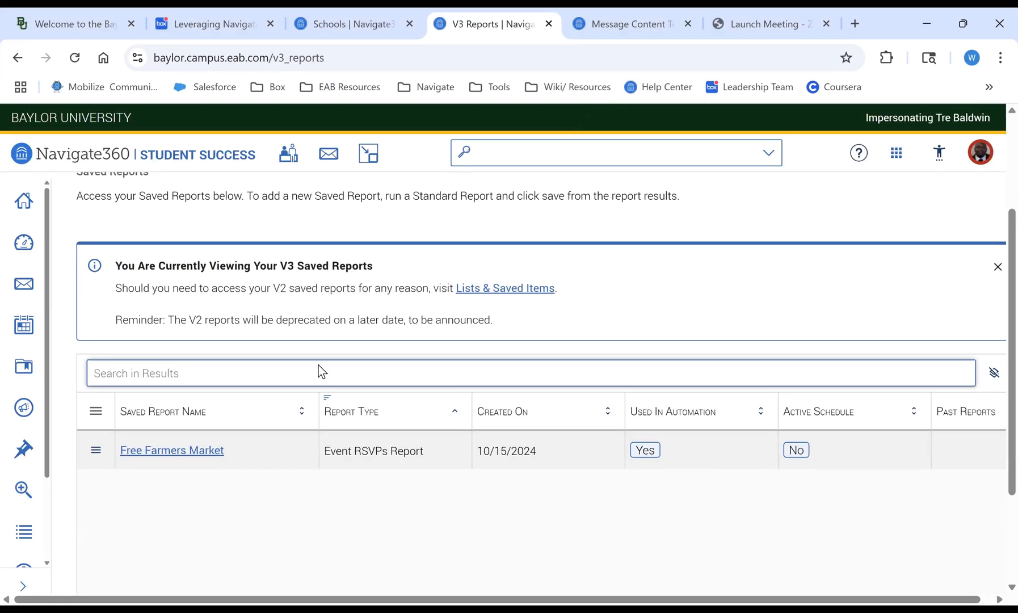
pyautogui.scroll(1, 283, 195)
pyautogui.click(282, 191)
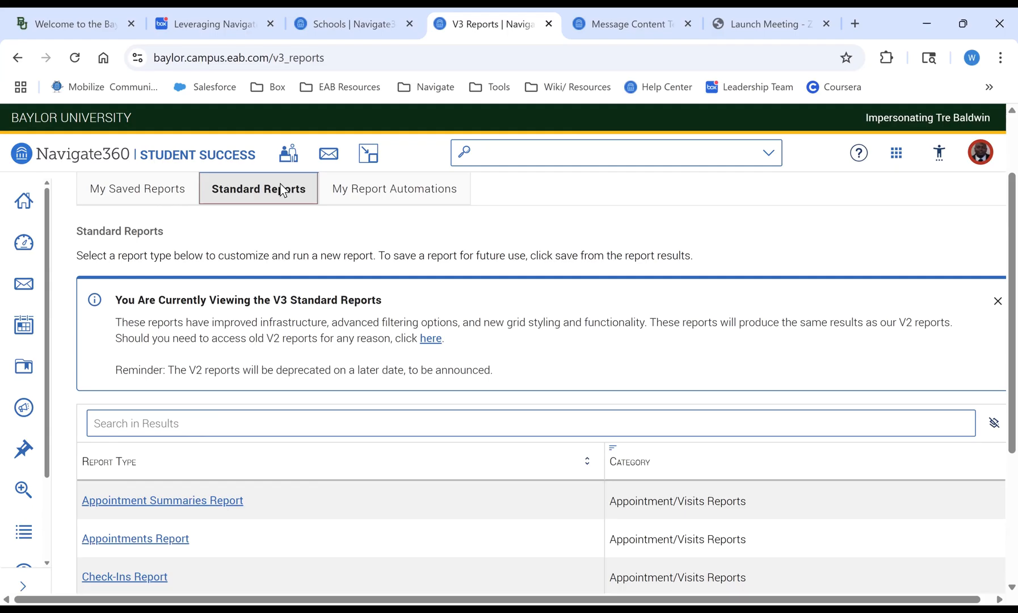
pyautogui.scroll(-6, 243, 529)
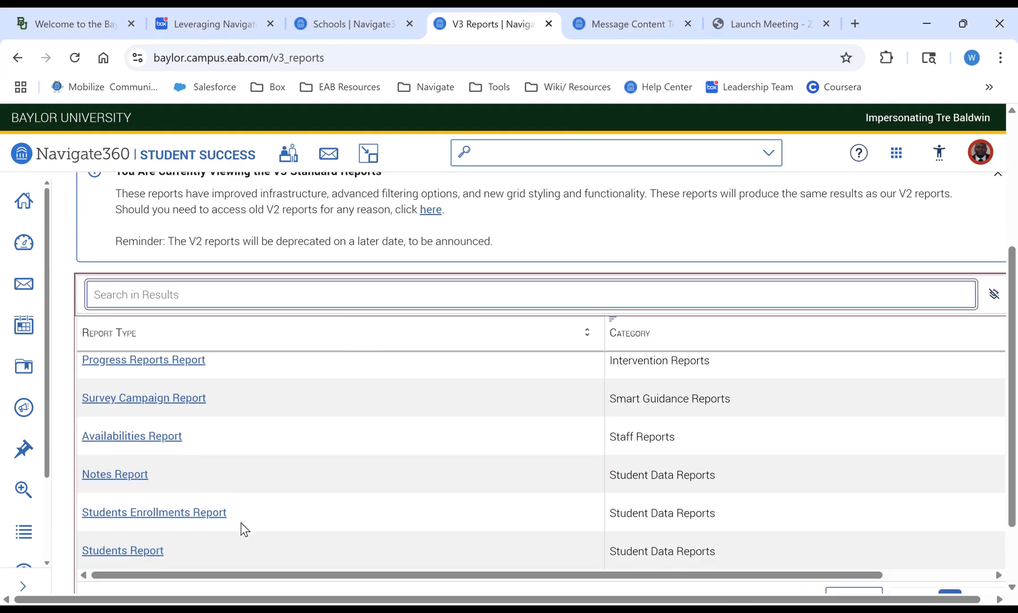
pyautogui.click(193, 516)
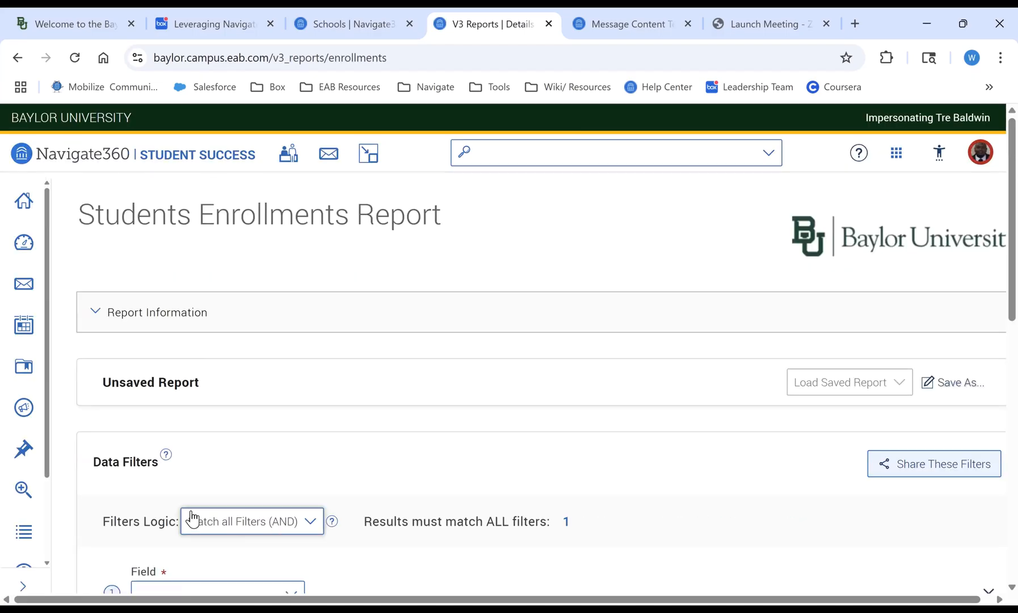
# - Set the report's first data filter to Categories contains any SNS (NS)
pyautogui.scroll(-2, 191, 518)
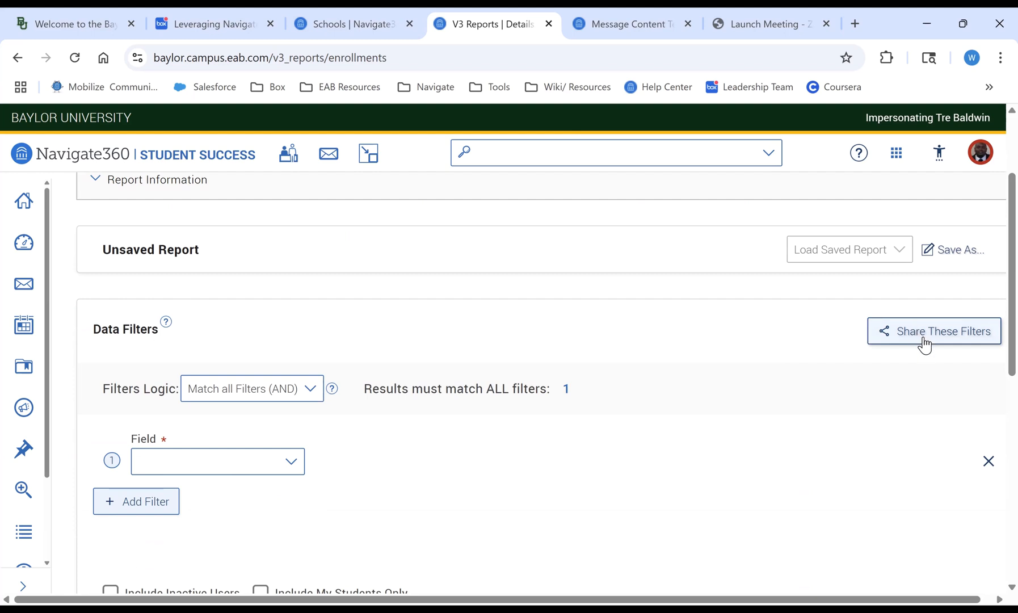
pyautogui.scroll(-1, 852, 413)
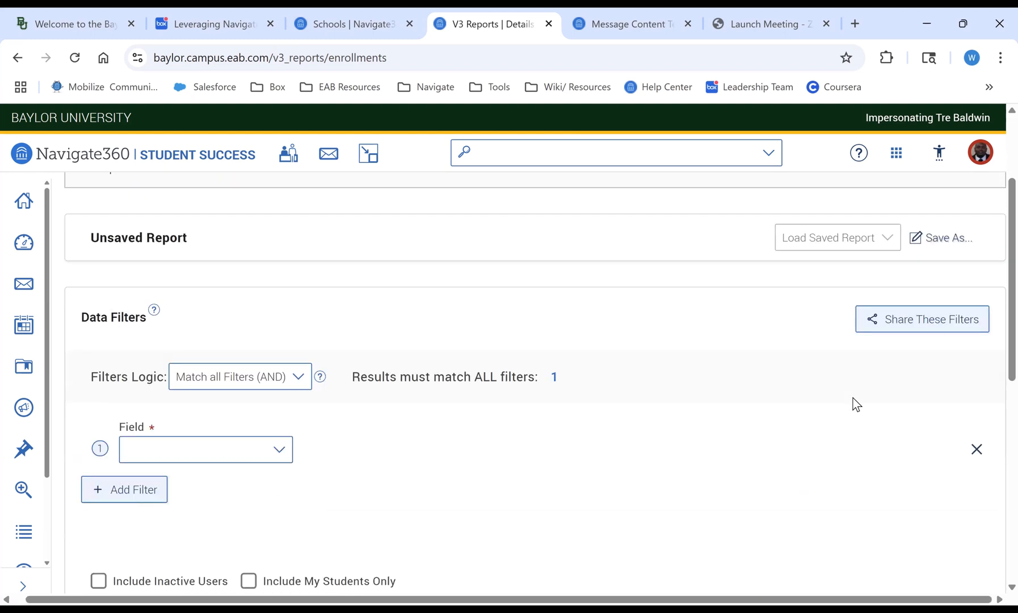
pyautogui.scroll(1, 855, 404)
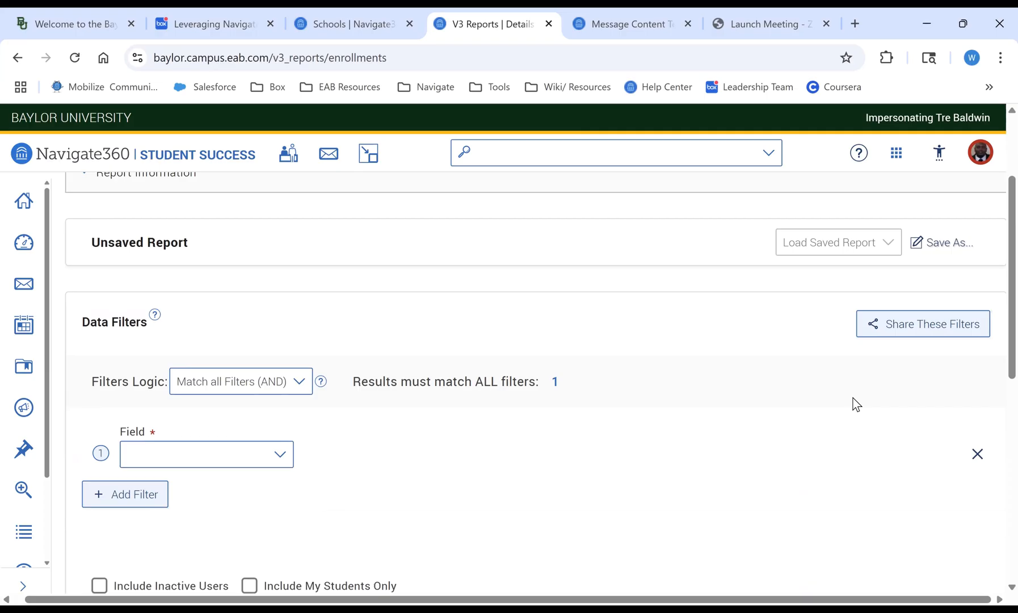
pyautogui.click(216, 446)
pyautogui.write('cato')
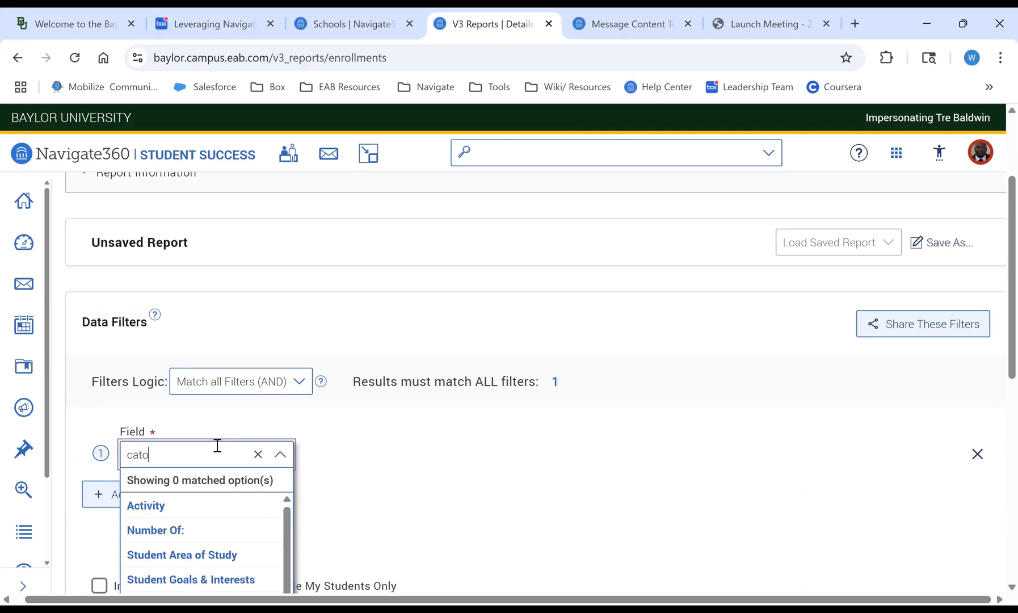
pyautogui.scroll(-3, 216, 445)
pyautogui.press('BackSpace')
pyautogui.write('egories')
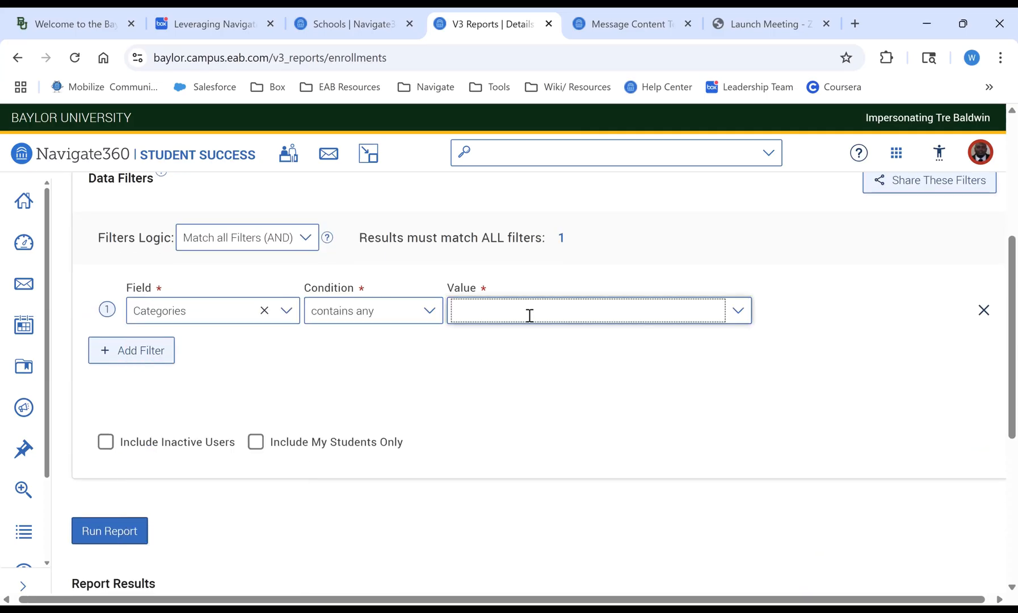
pyautogui.click(529, 315)
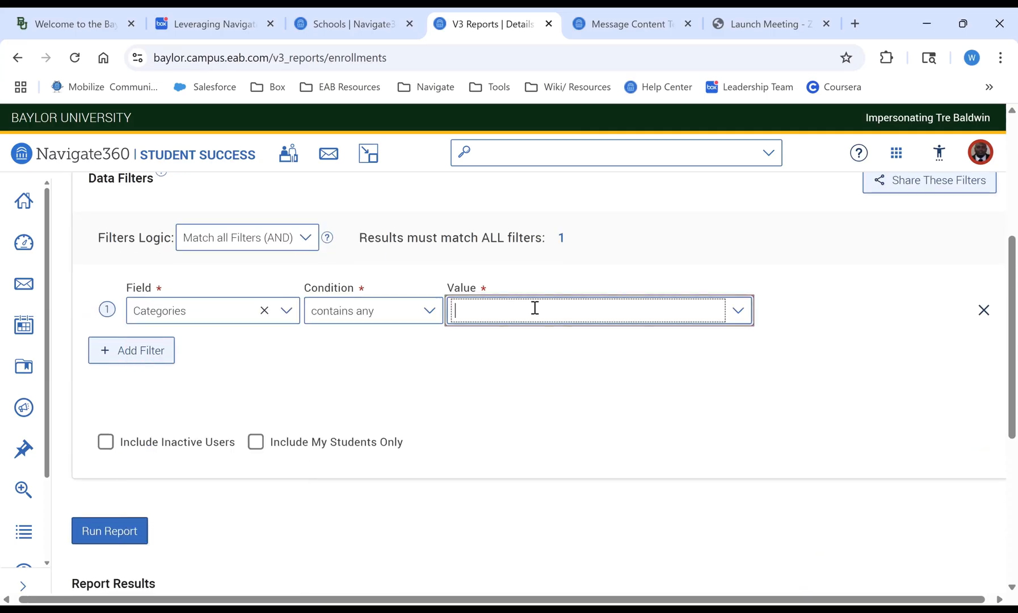
pyautogui.write('sns')
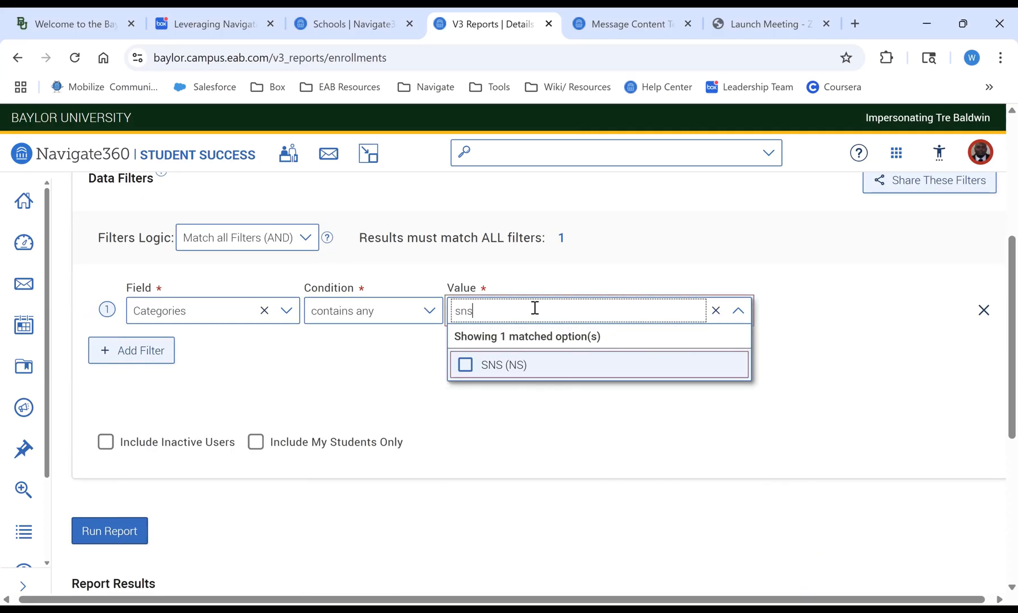
pyautogui.click(466, 364)
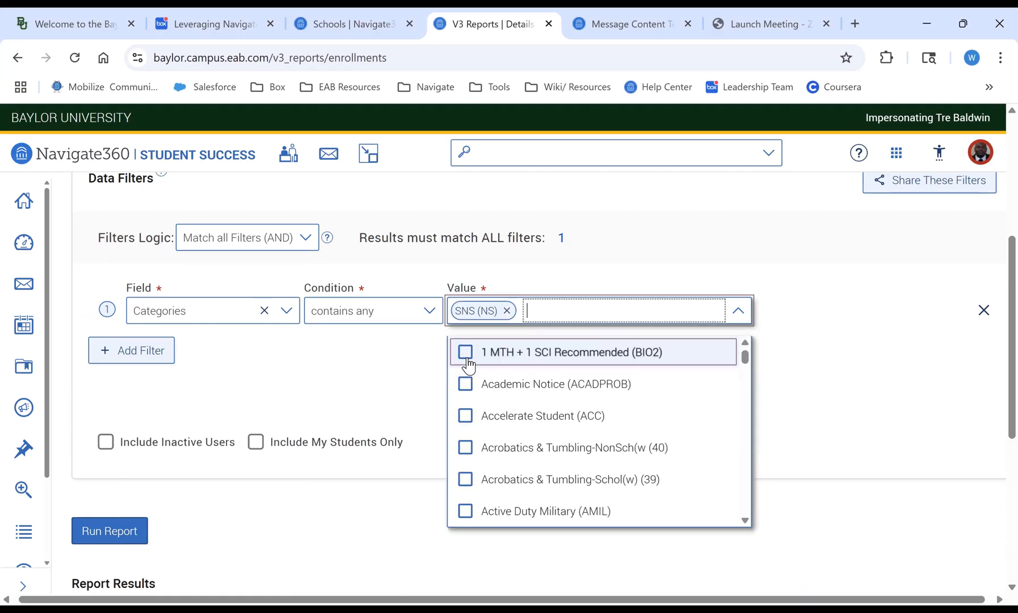
# - Add a second filter, Enrollment Term is Fall 2025, and run the report
pyautogui.click(141, 357)
pyautogui.click(171, 366)
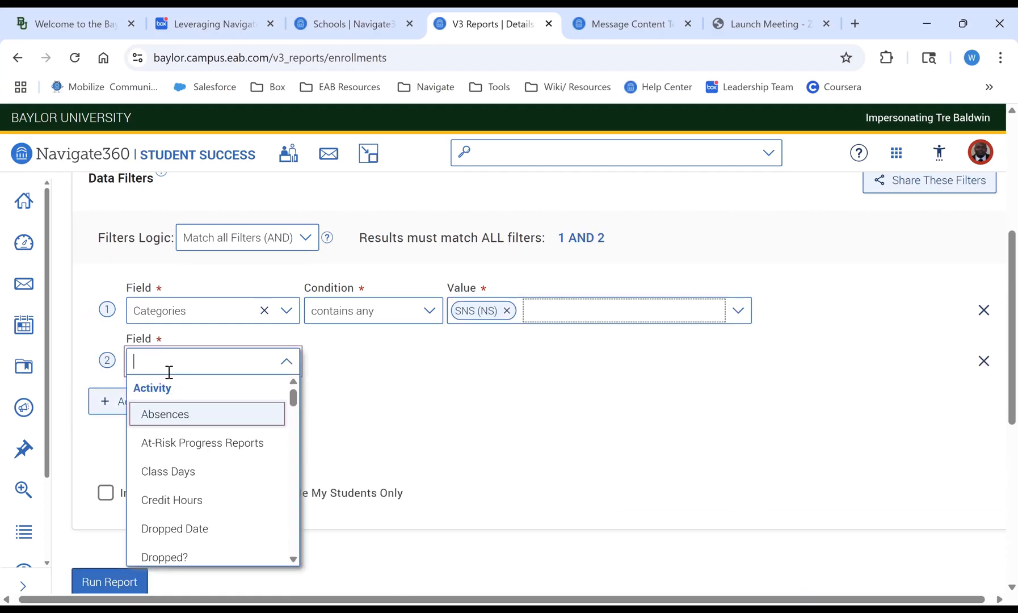
pyautogui.write('term')
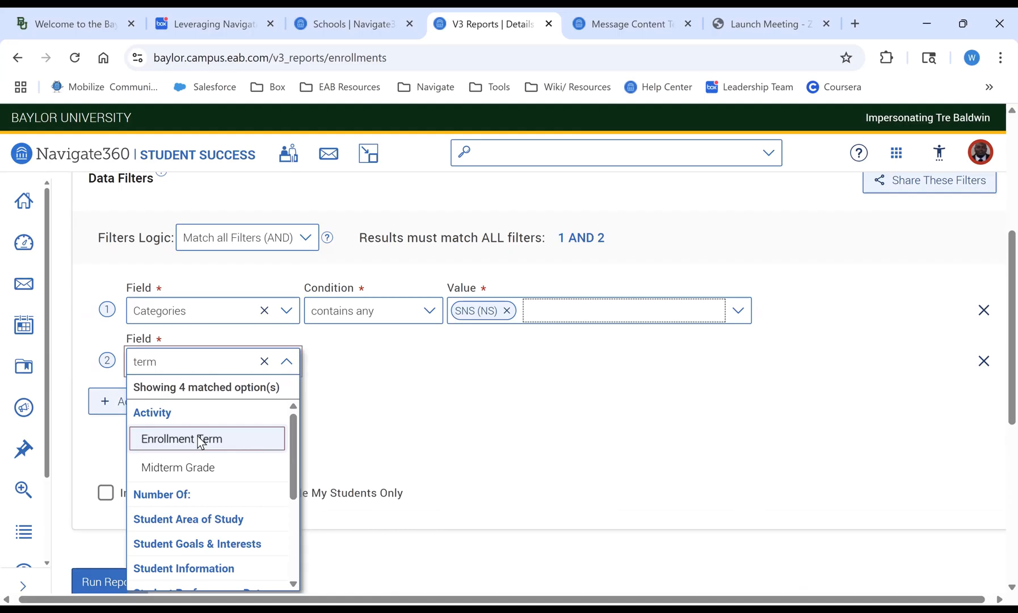
pyautogui.click(196, 437)
pyautogui.click(484, 370)
pyautogui.write('fall 2025')
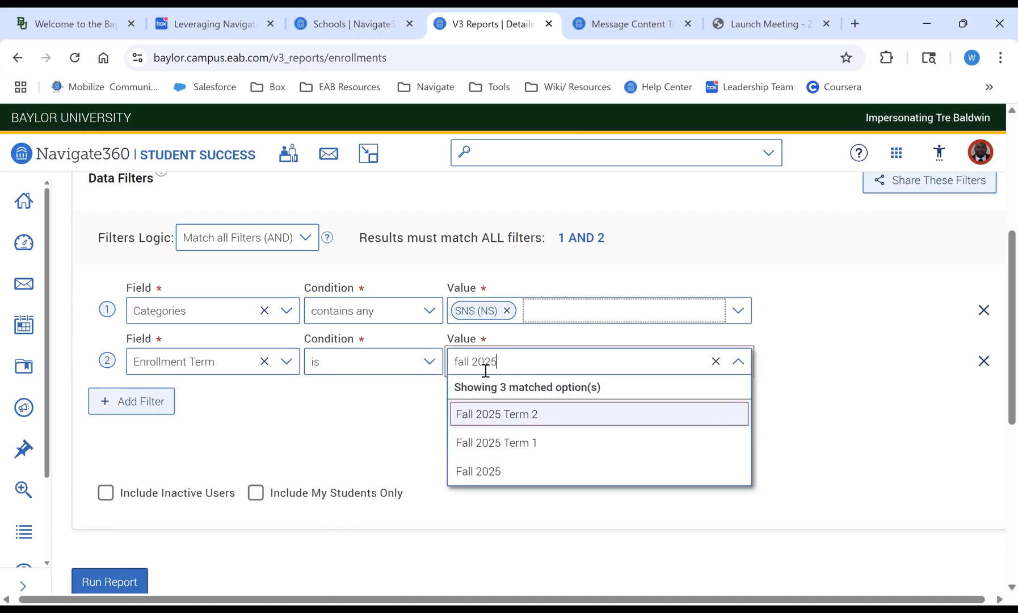
pyautogui.click(486, 479)
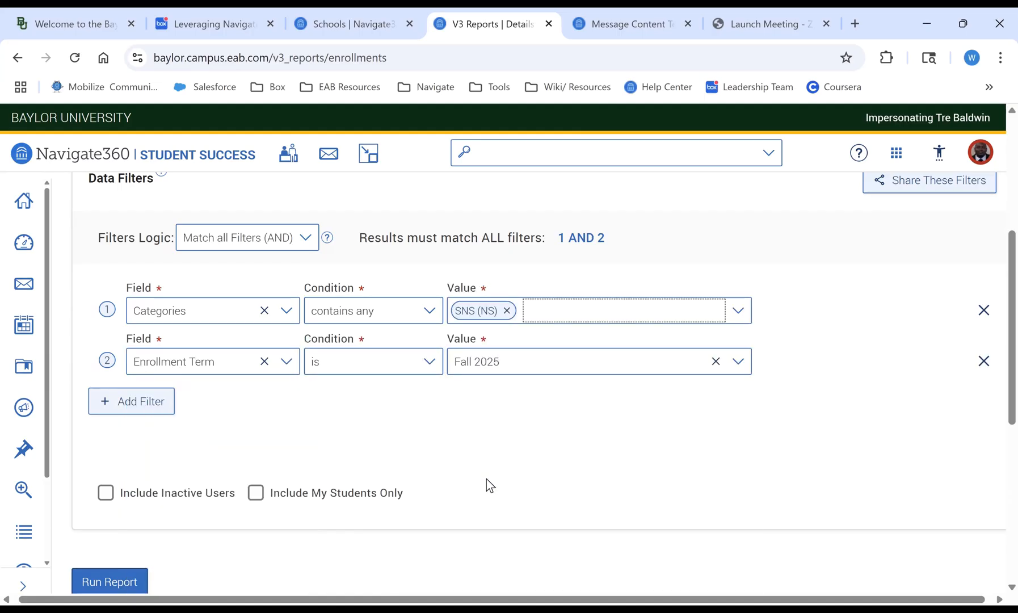
pyautogui.click(126, 576)
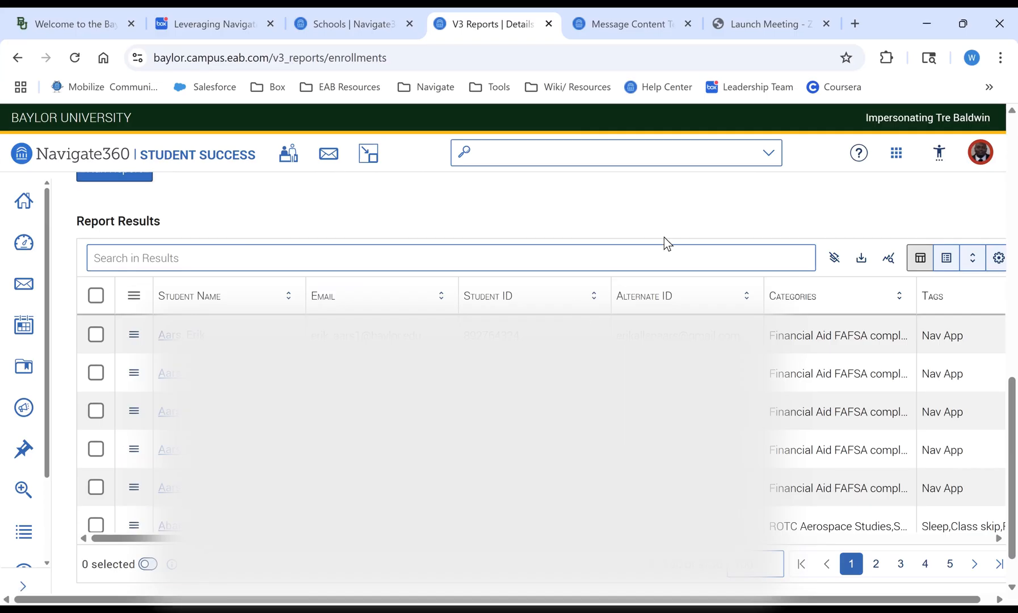
# - Save the enrollments report as a new report named Fall 2025 SNS
pyautogui.scroll(10, 664, 238)
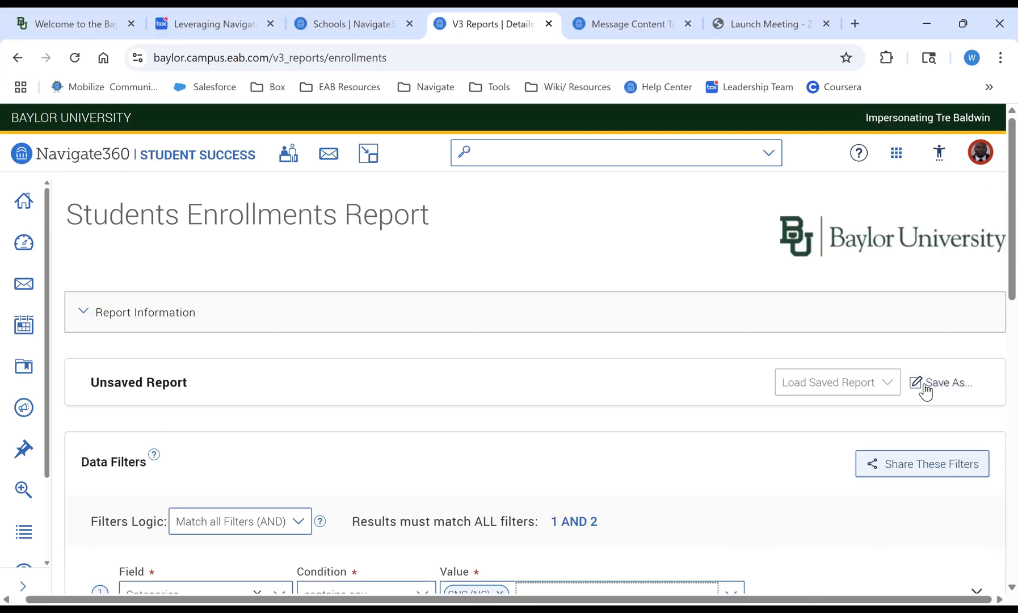
pyautogui.click(924, 384)
pyautogui.click(376, 369)
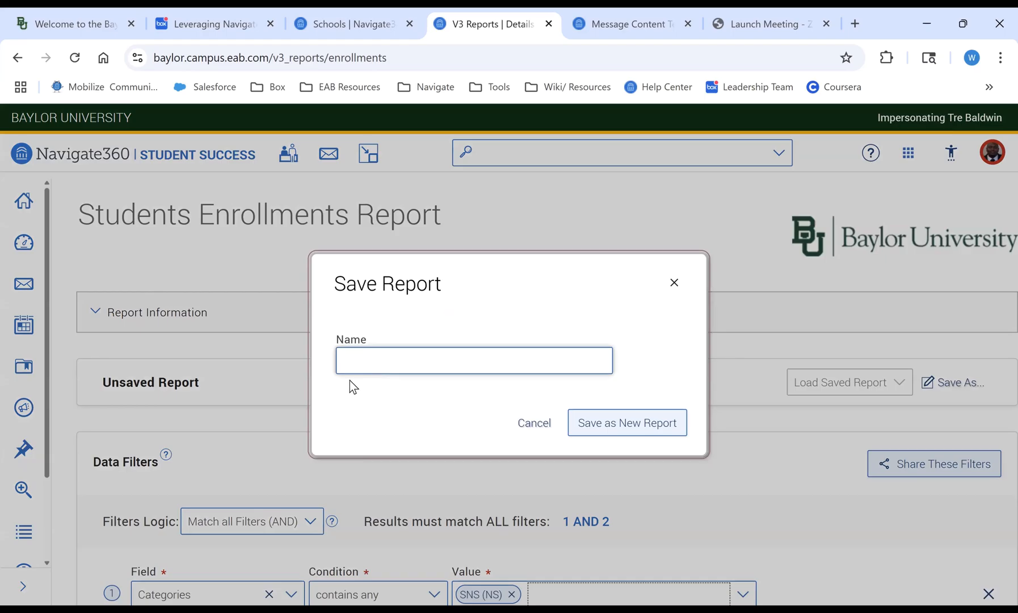
pyautogui.click(368, 357)
pyautogui.write('Fall 2025 SNS')
pyautogui.click(640, 437)
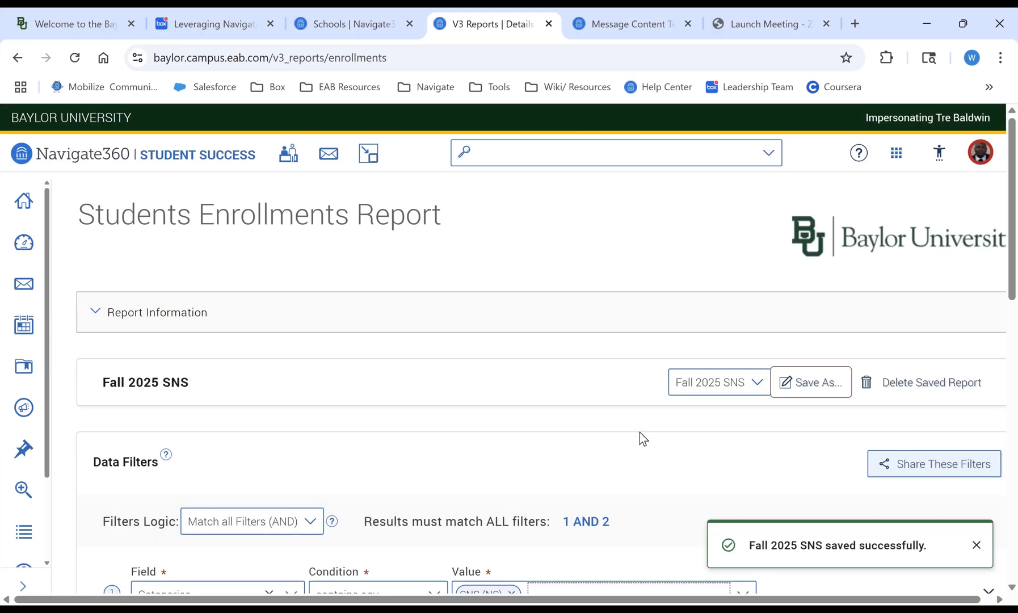
# - Load the enrollment report's results grid into a pivot table for analysis
pyautogui.scroll(-3, 639, 433)
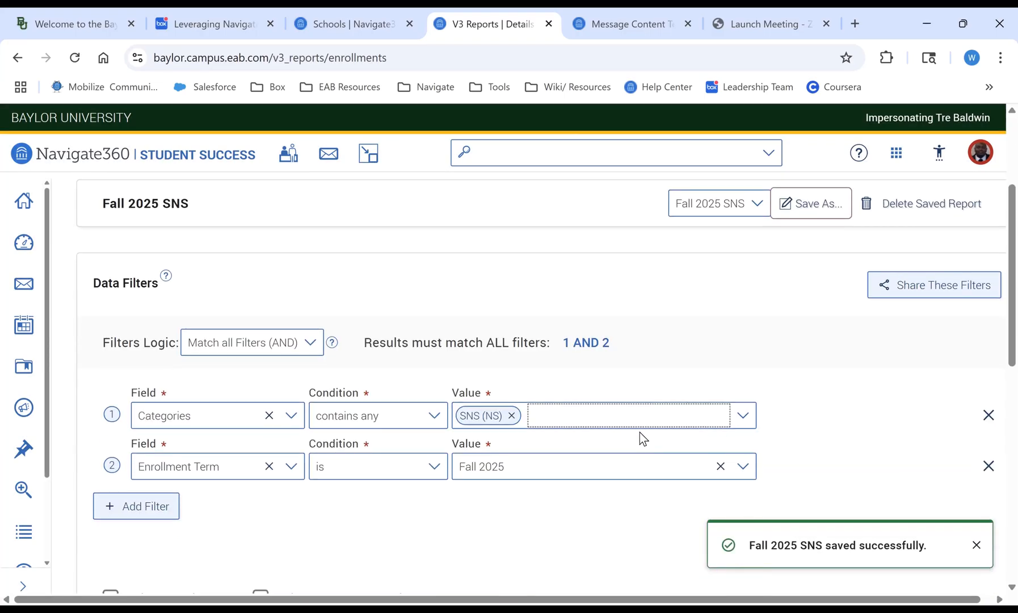
pyautogui.scroll(-8, 639, 432)
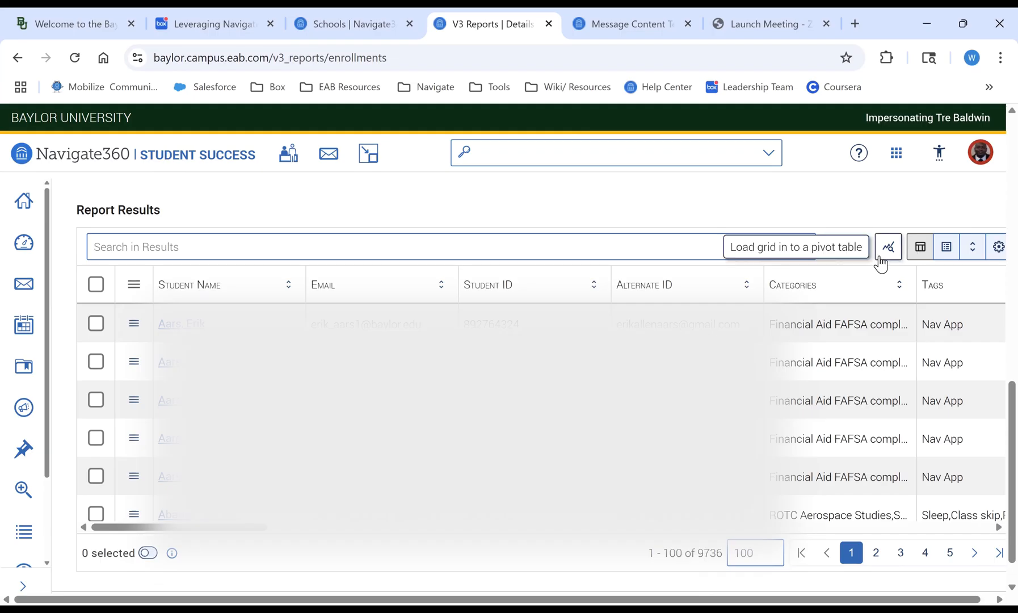
pyautogui.click(879, 258)
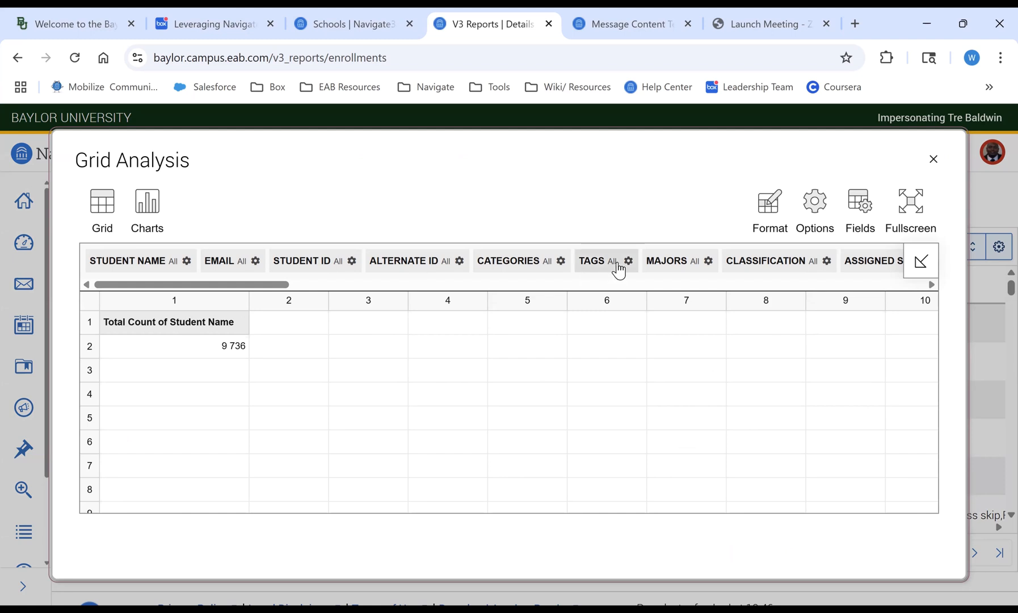
# - Change the pivot's Student Name value to Distinct Count and display it as a column chart
pyautogui.click(777, 218)
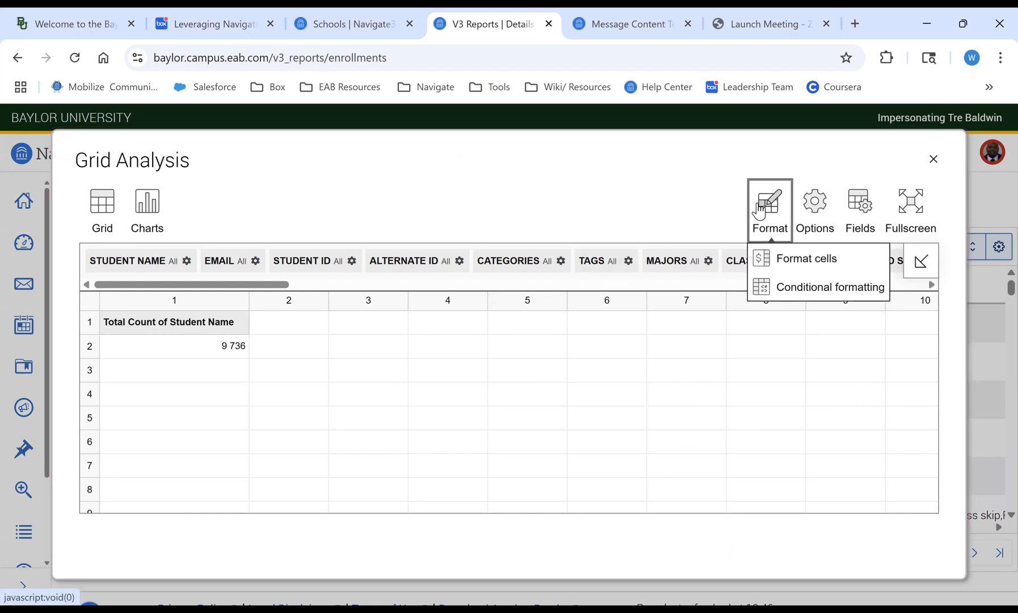
pyautogui.click(861, 221)
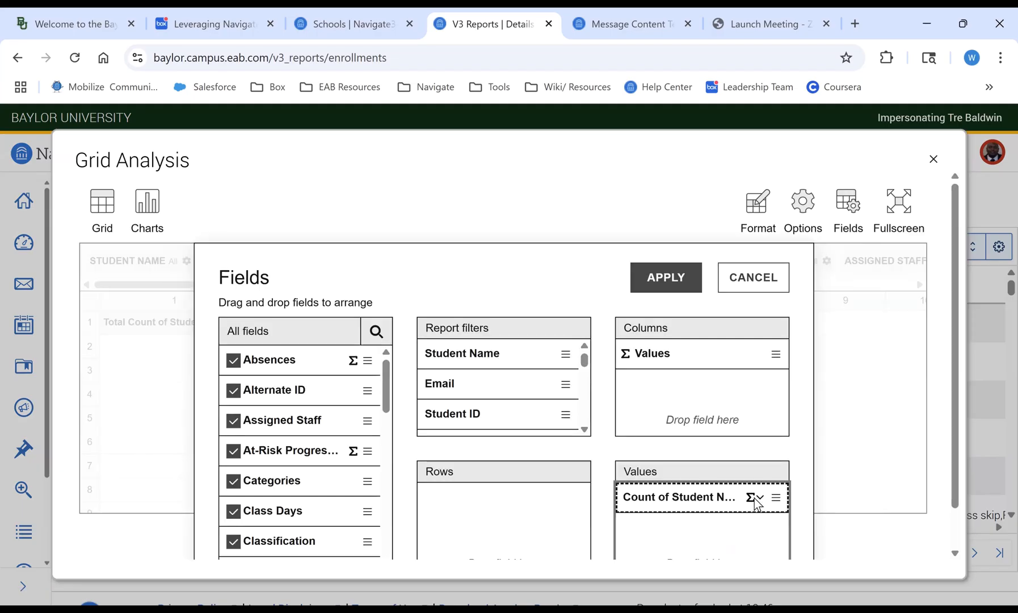
pyautogui.click(752, 498)
pyautogui.click(656, 367)
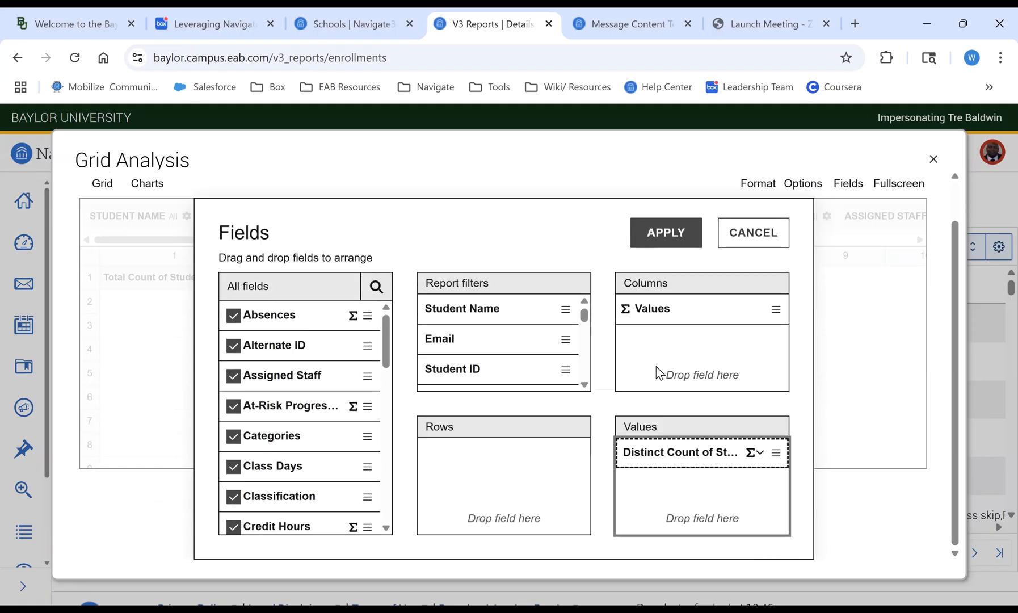
pyautogui.click(670, 233)
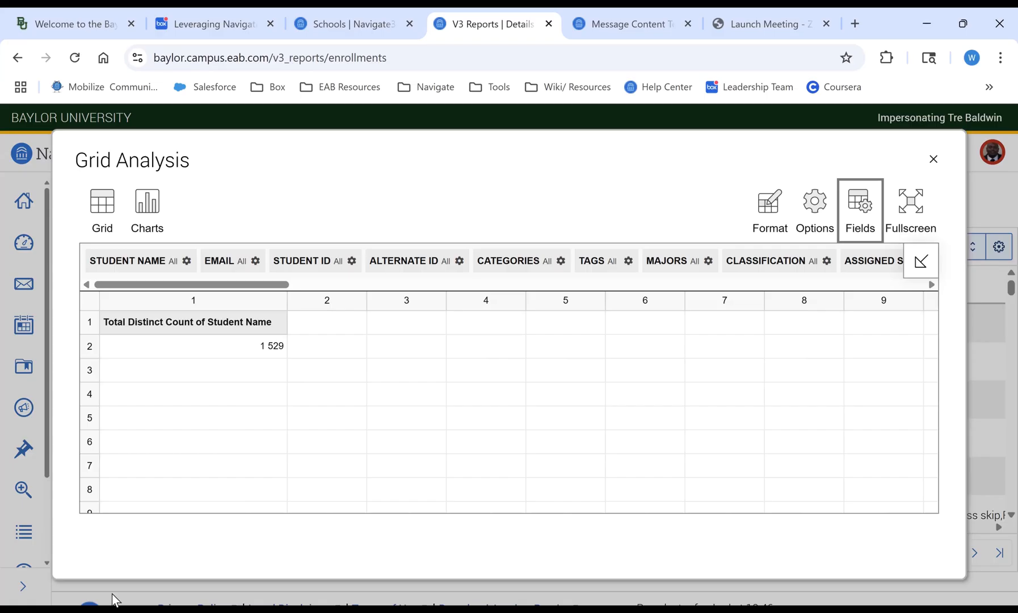
pyautogui.moveTo(140, 230)
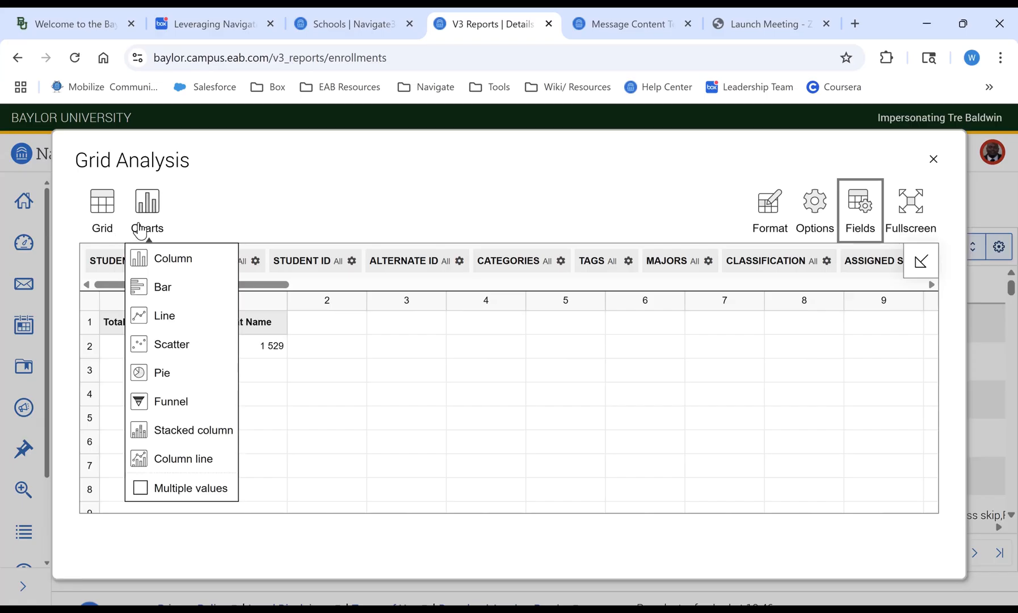
pyautogui.click(140, 271)
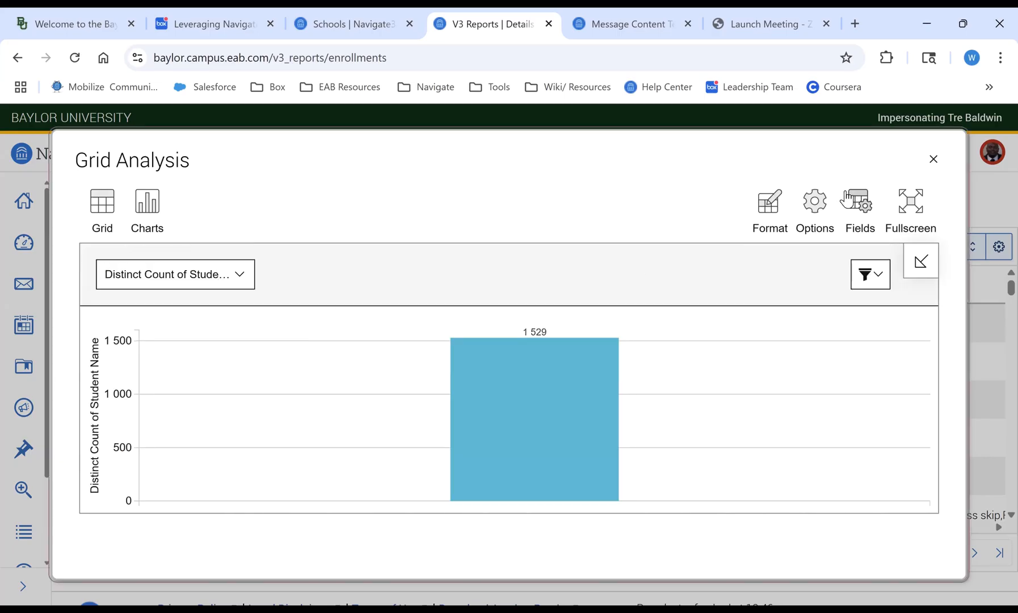
# - Find the Majors field and add it to the pivot rows to break down the chart by major
pyautogui.click(860, 203)
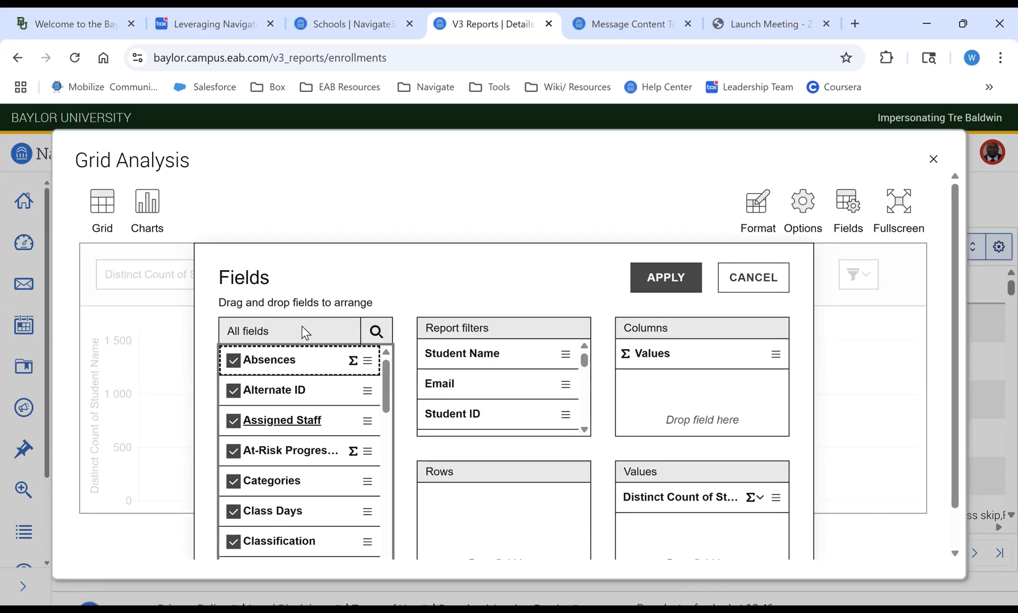
pyautogui.click(376, 331)
pyautogui.click(376, 330)
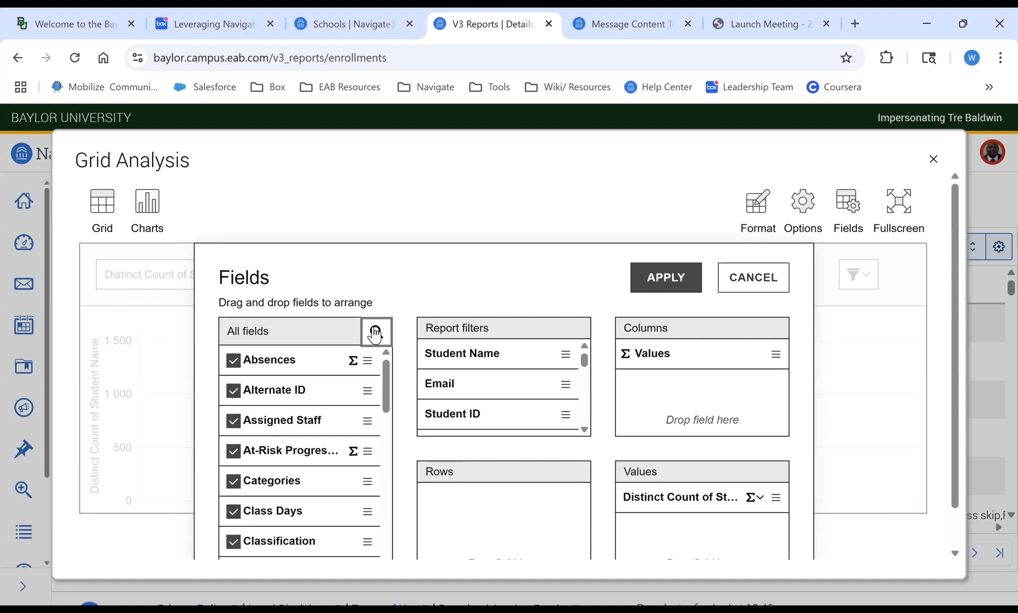
pyautogui.click(375, 332)
pyautogui.write('major')
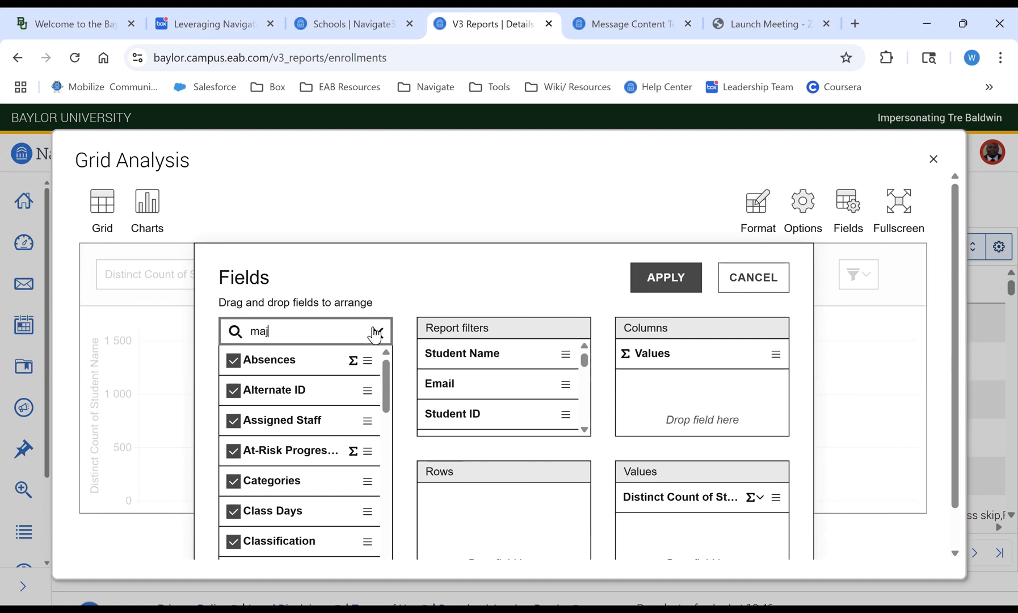
pyautogui.moveTo(308, 370); pyautogui.dragTo(511, 500)
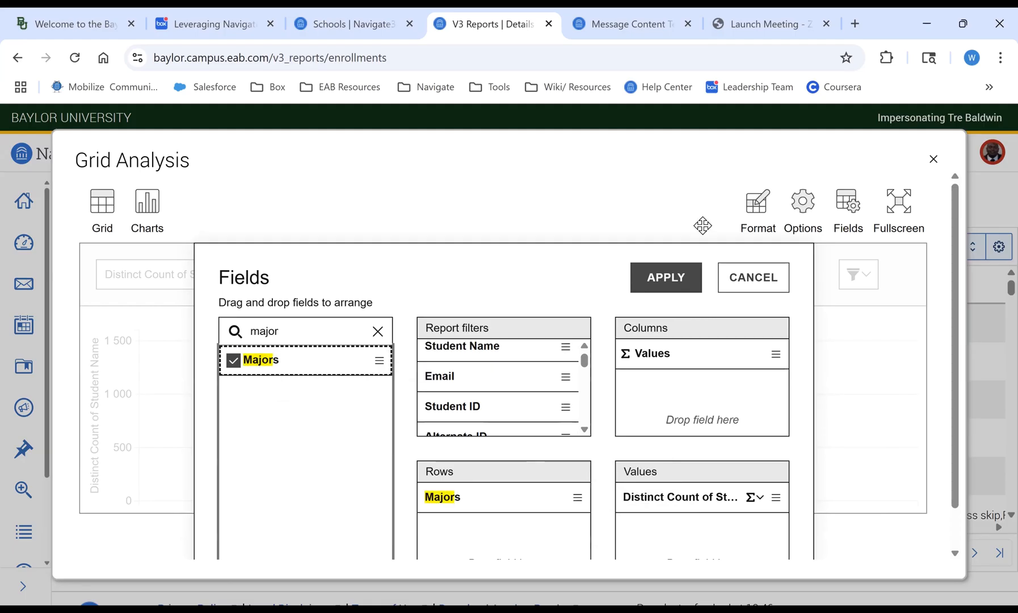
pyautogui.click(666, 280)
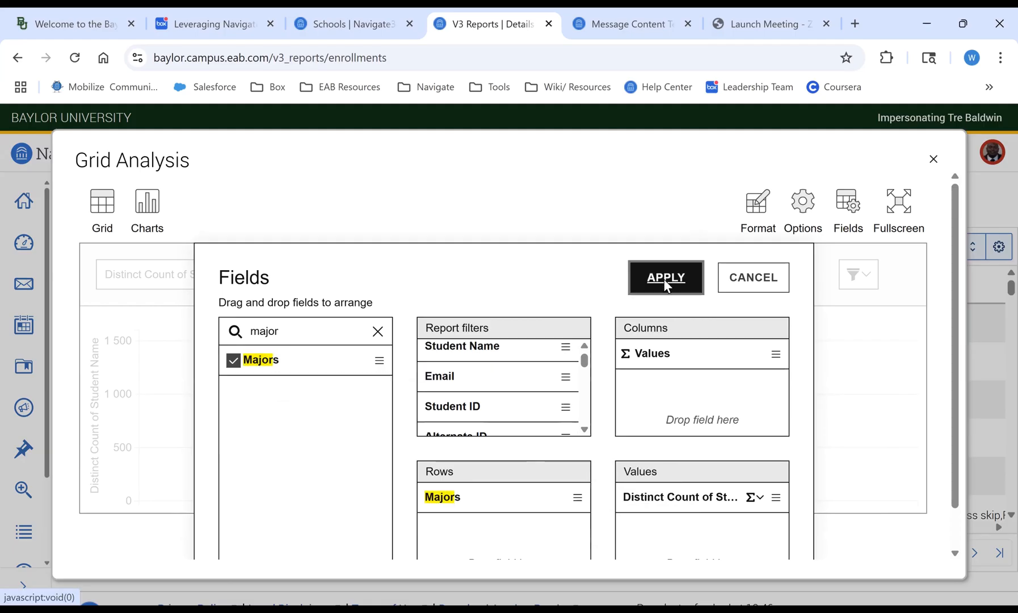
# - Replace Majors with Classification in the pivot rows and apply the field changes
pyautogui.click(866, 228)
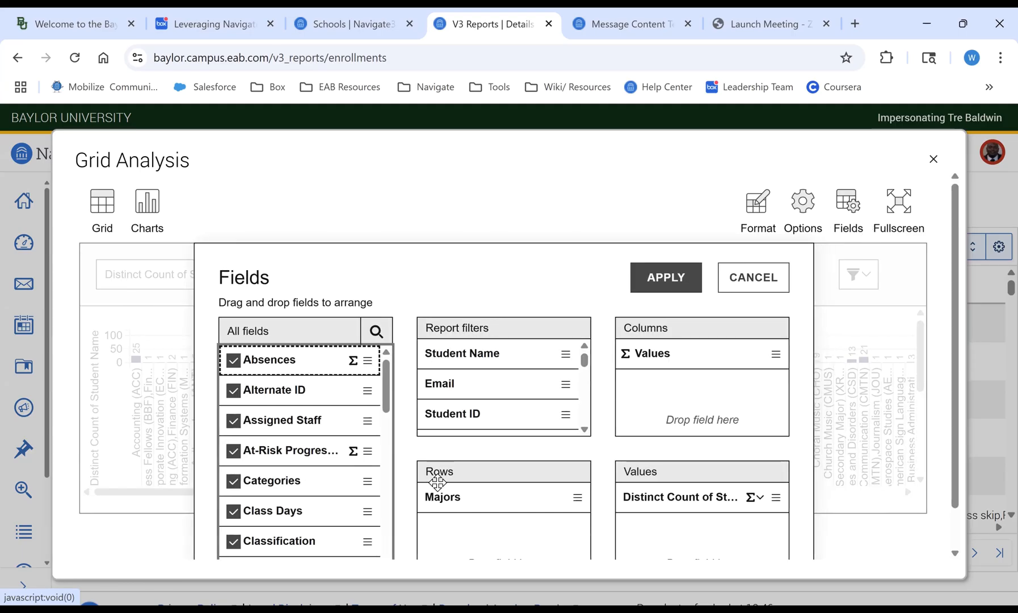
pyautogui.moveTo(472, 509); pyautogui.dragTo(325, 466)
pyautogui.scroll(-2, 327, 466)
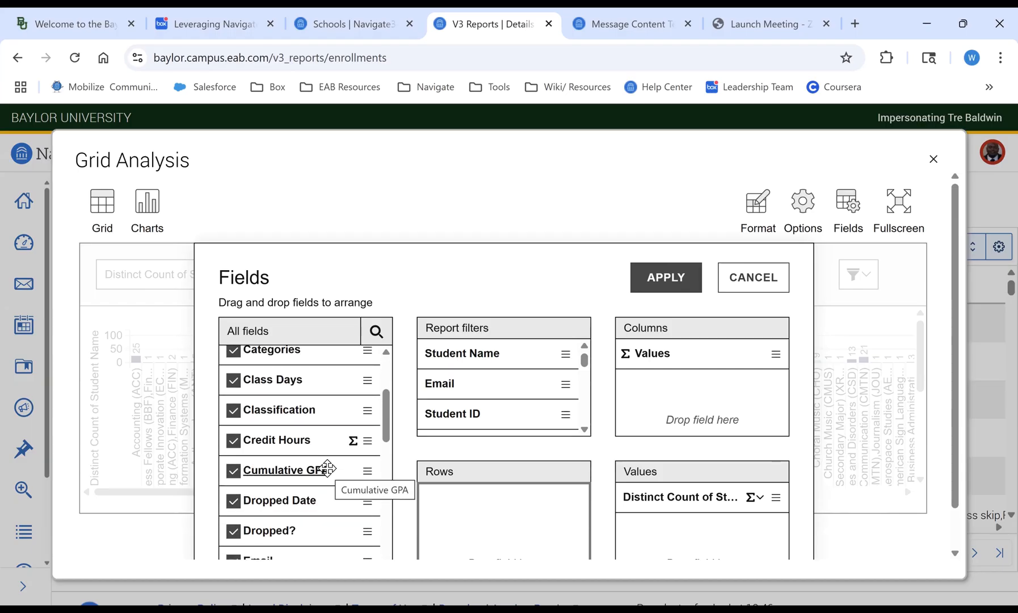
pyautogui.click(376, 330)
pyautogui.write('classi')
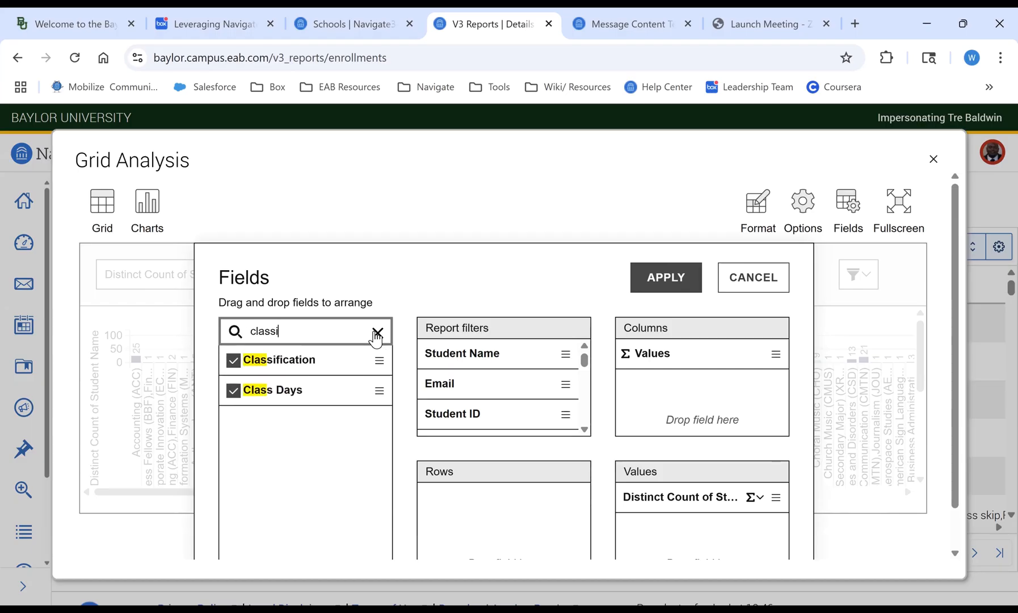
pyautogui.moveTo(316, 356); pyautogui.dragTo(511, 499)
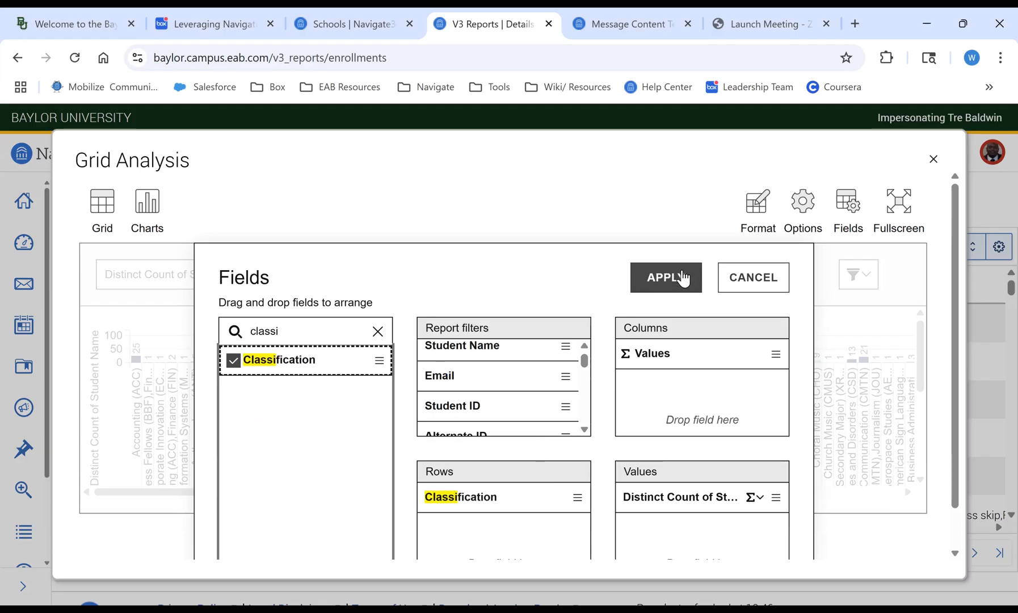
pyautogui.click(681, 278)
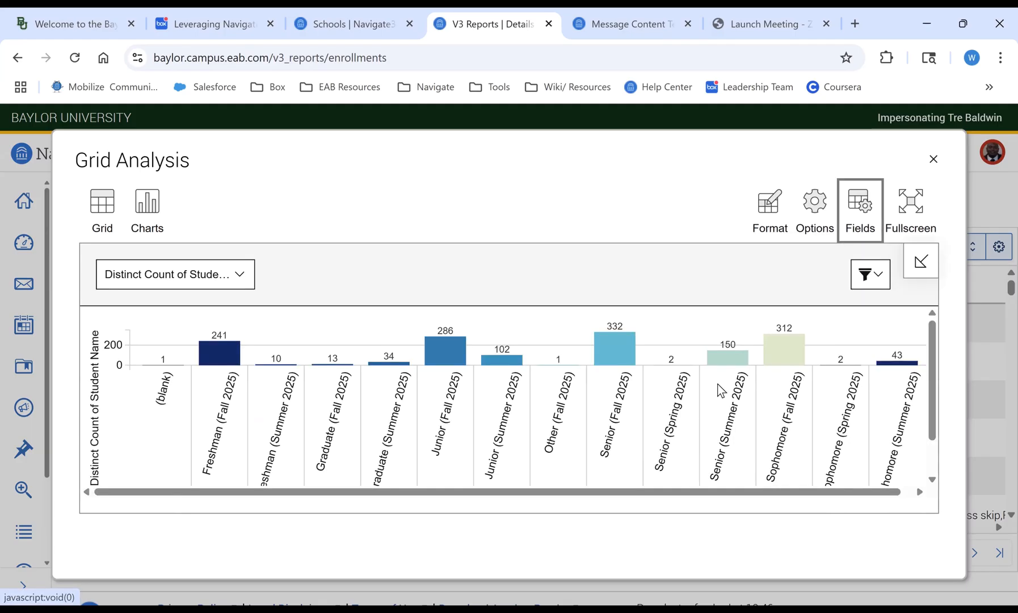
# - Show the classification breakdown as a bar chart and switch it to a pie chart
pyautogui.click(147, 207)
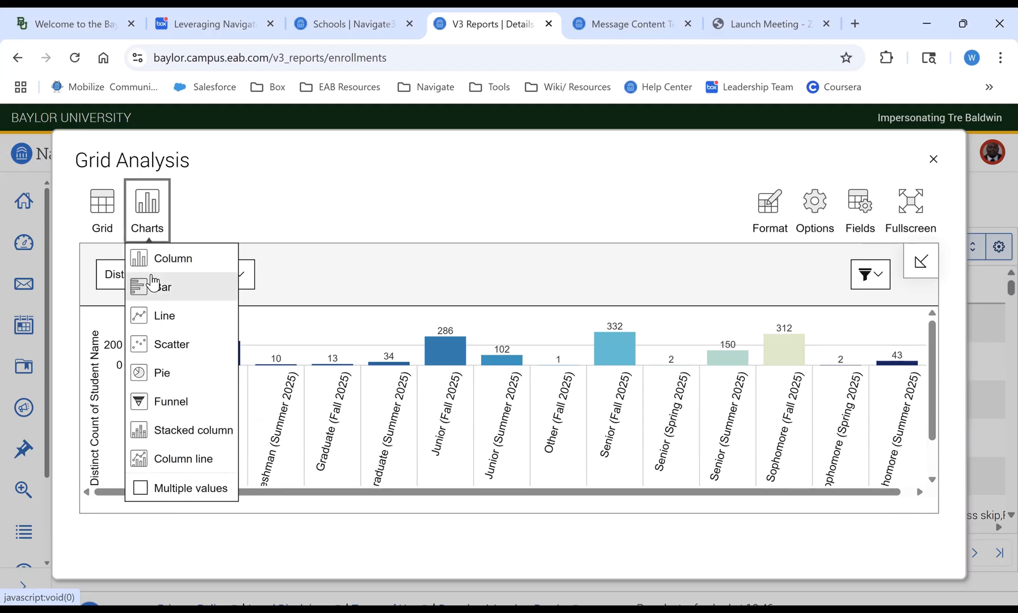
pyautogui.click(152, 282)
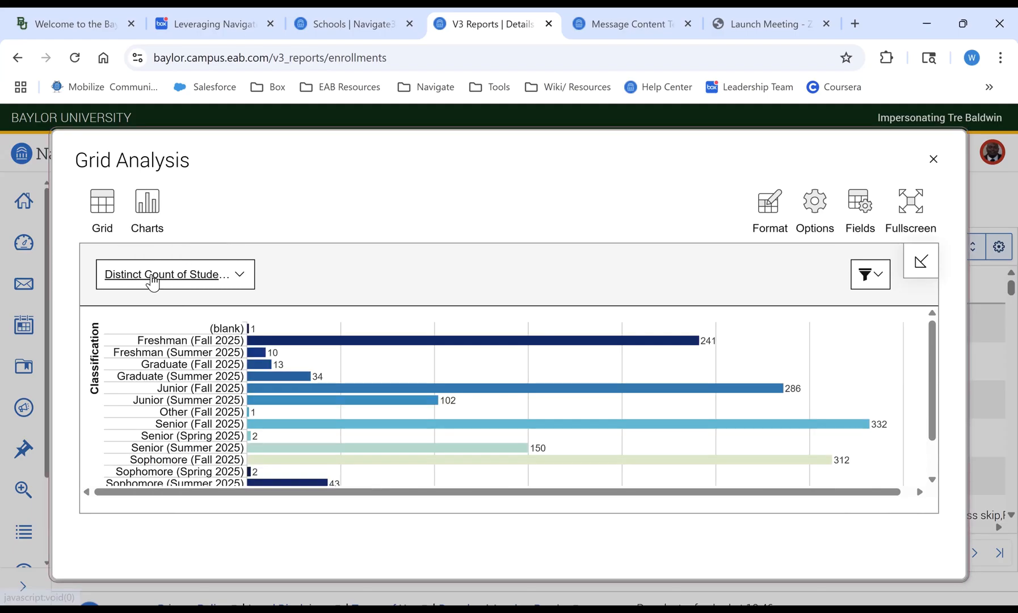
pyautogui.click(152, 203)
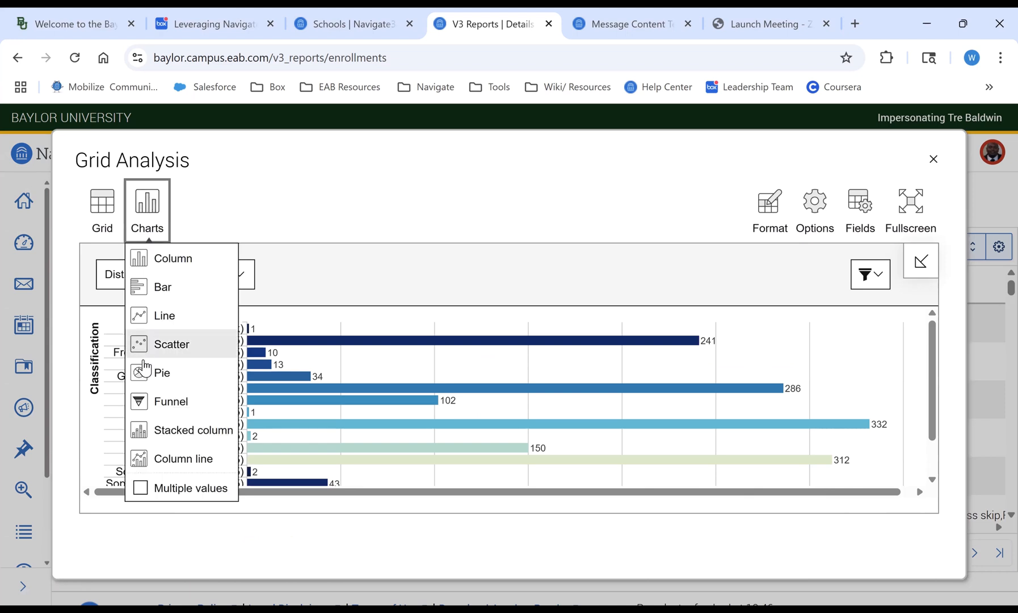
pyautogui.click(147, 368)
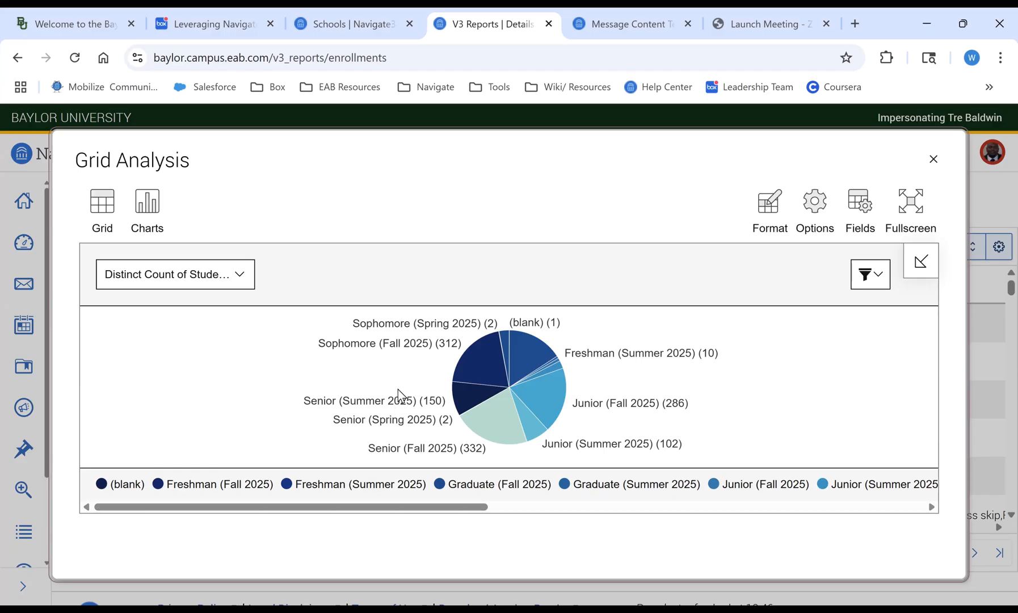
# - Close the grid analysis and update the saved Fall 2025 SNS report under its existing name
pyautogui.click(771, 174)
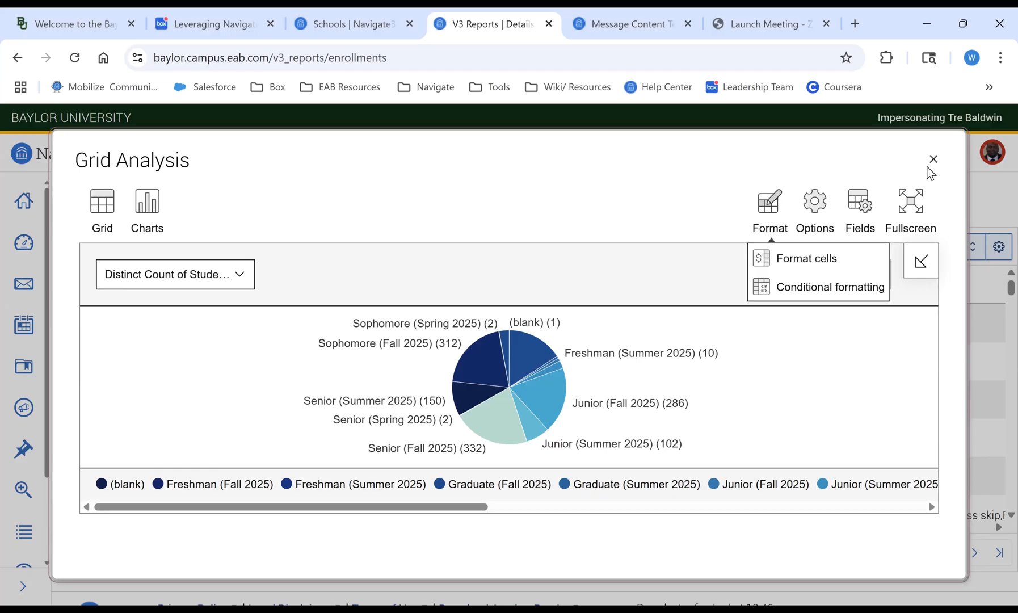
pyautogui.press('Escape')
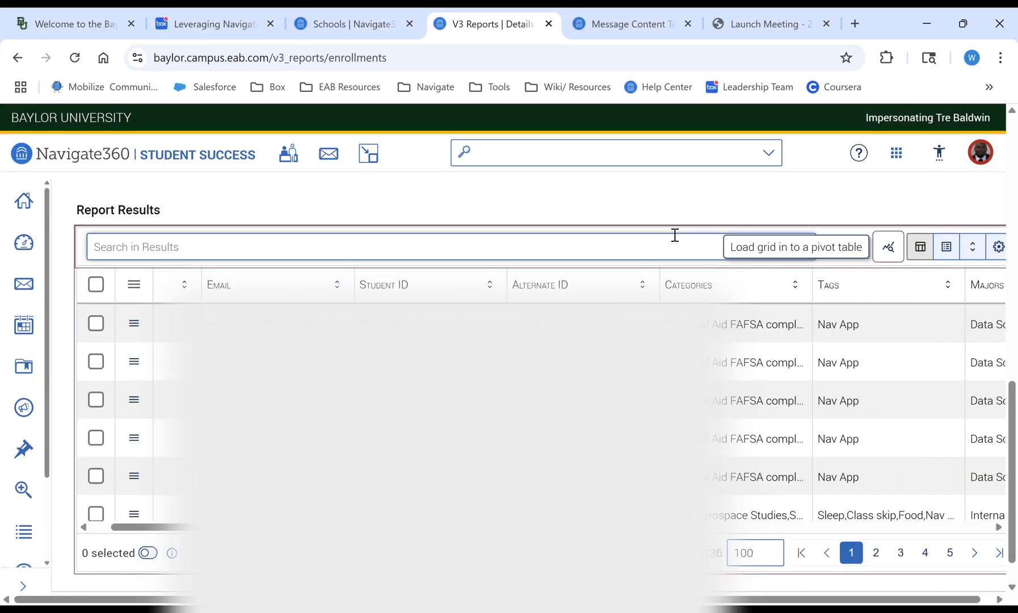
pyautogui.scroll(10, 673, 235)
pyautogui.scroll(1, 673, 235)
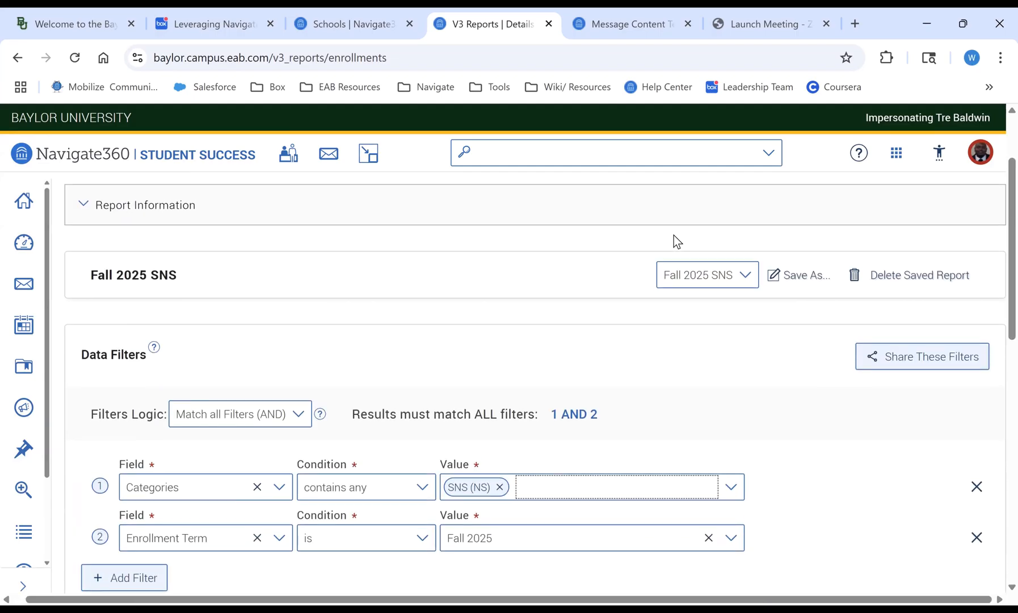
pyautogui.click(796, 278)
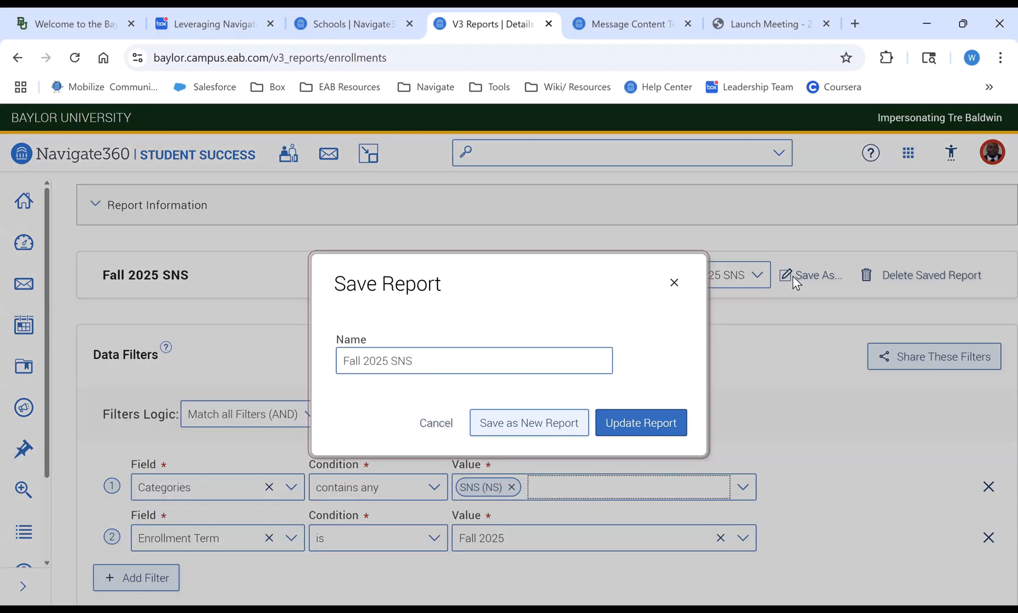
pyautogui.click(638, 426)
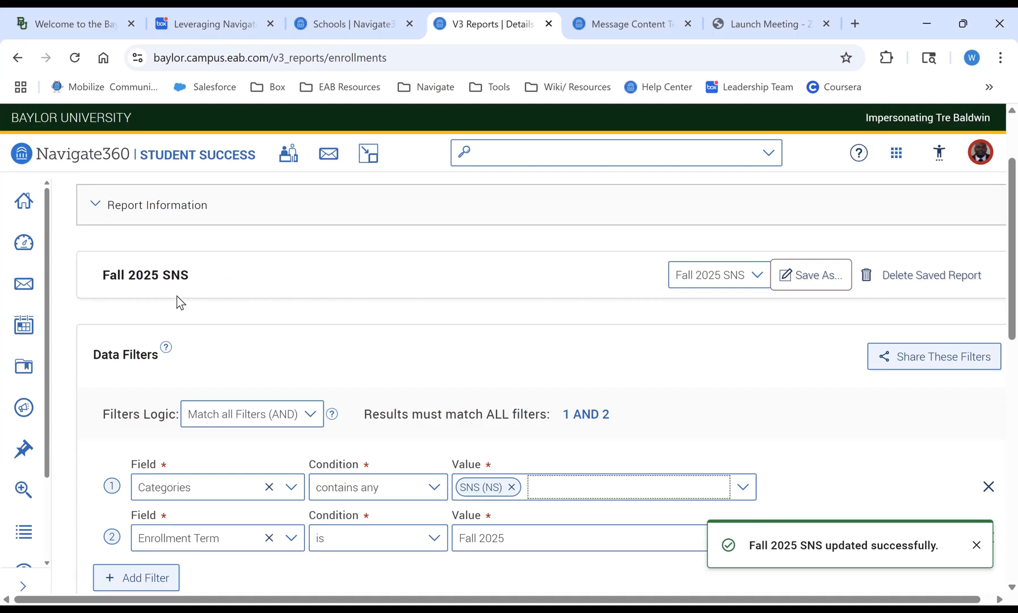
# - Open the dashboard and start a new tile named Fall 2025 SNS based on the saved report Fall 2025 SNS
pyautogui.click(19, 254)
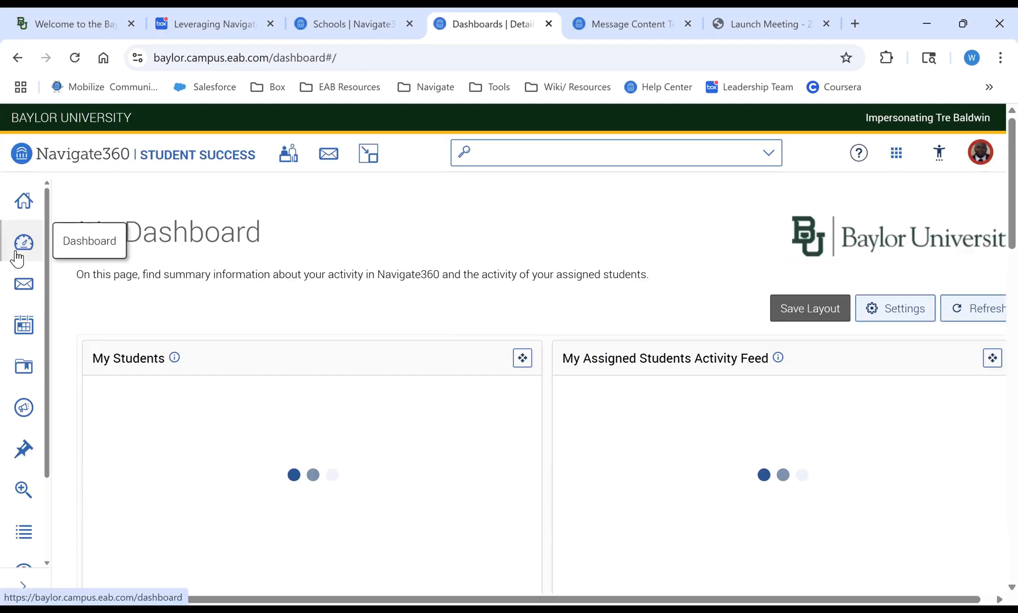
pyautogui.click(899, 310)
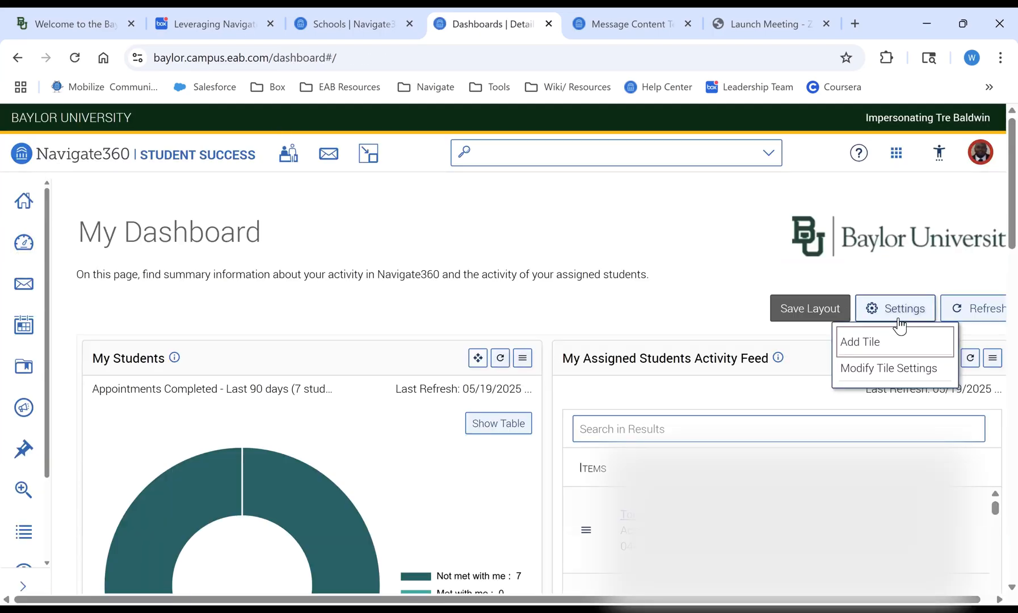
pyautogui.click(860, 341)
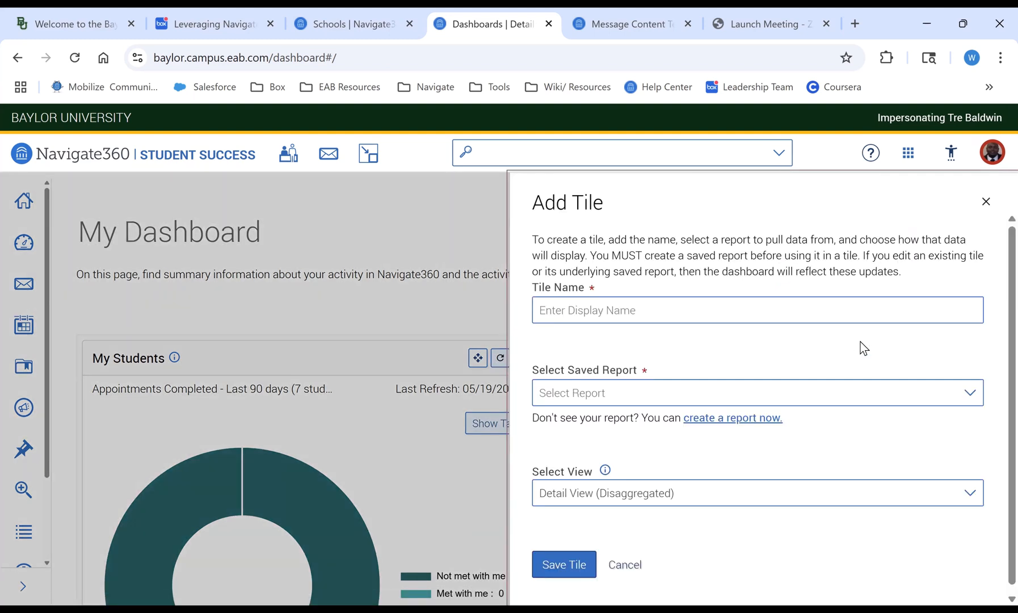
pyautogui.click(850, 310)
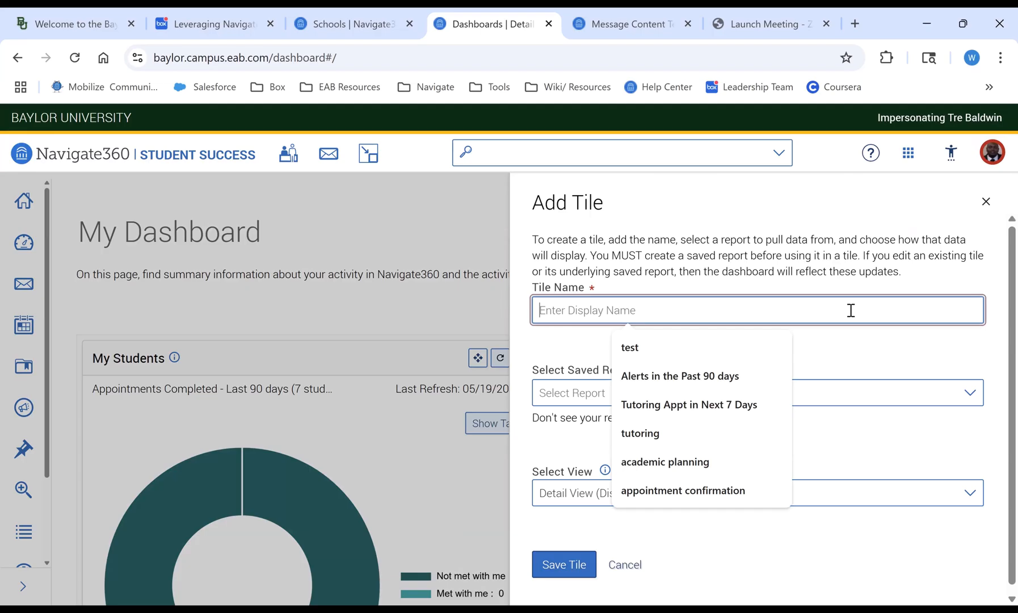
pyautogui.write('Fall 2025 SNS')
pyautogui.click(777, 390)
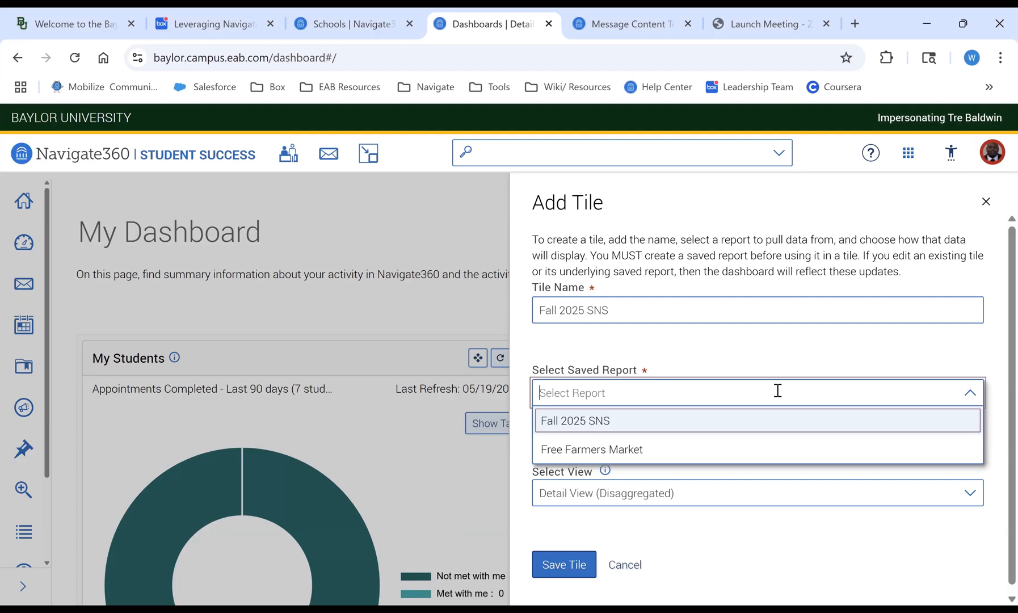
pyautogui.click(699, 422)
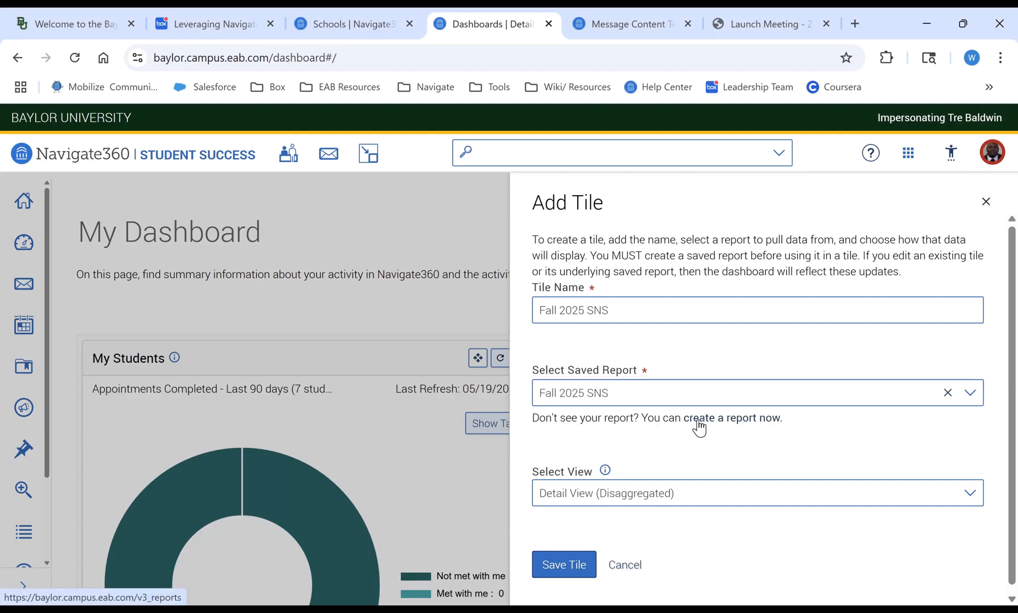
# - Set the new tile's view to Chart Summary (Aggregated), save the tile and dismiss the notification
pyautogui.click(641, 472)
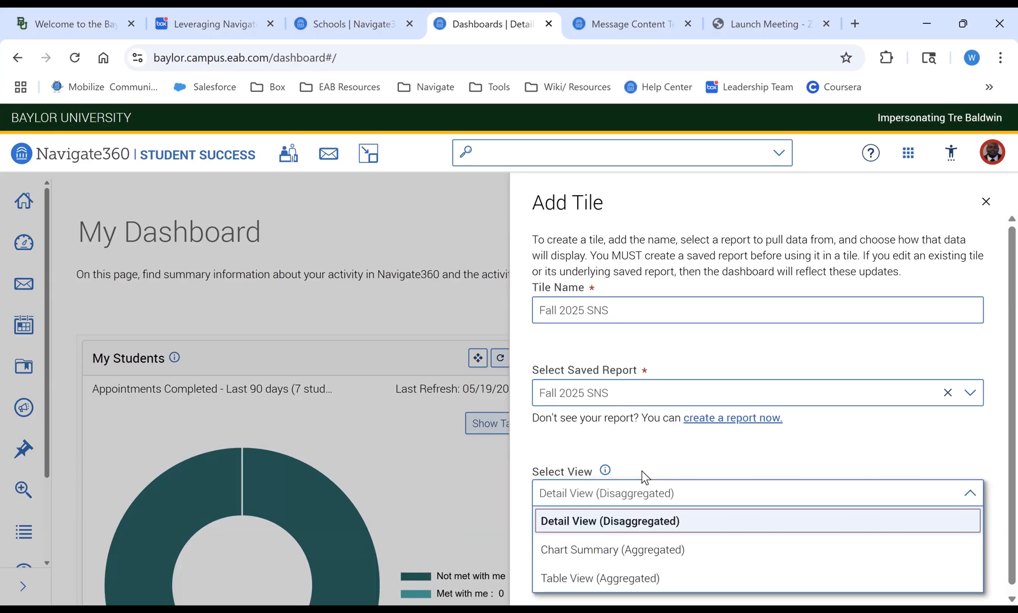
pyautogui.press('Down')
pyautogui.press('Return')
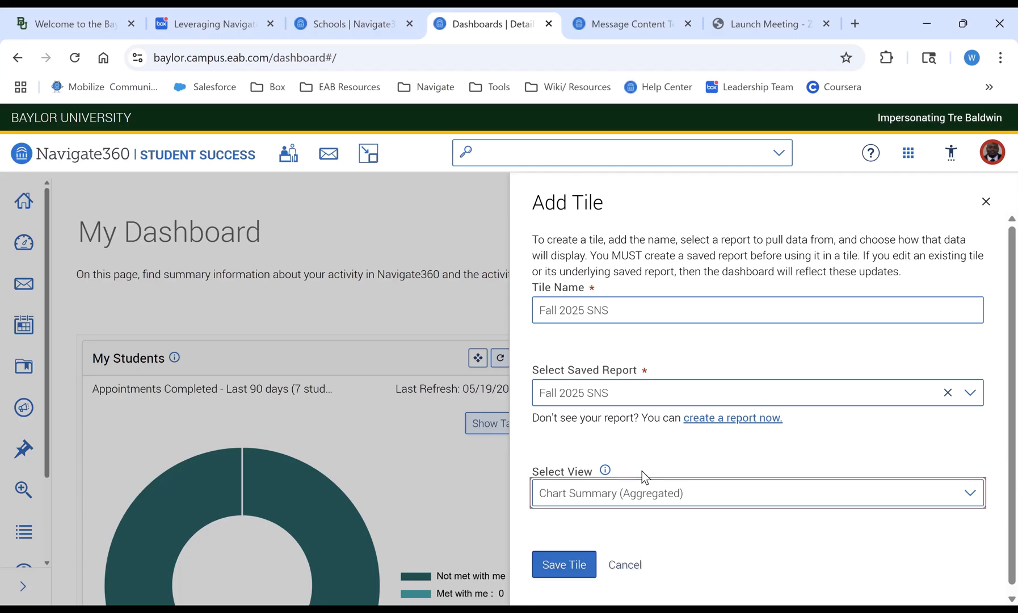
pyautogui.press('Tab')
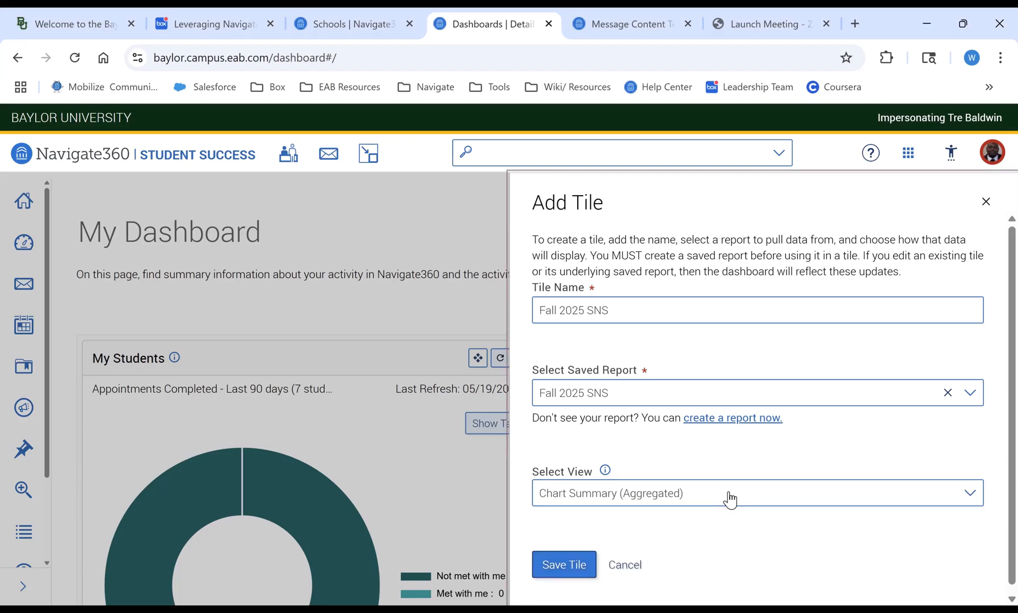
pyautogui.press('Return')
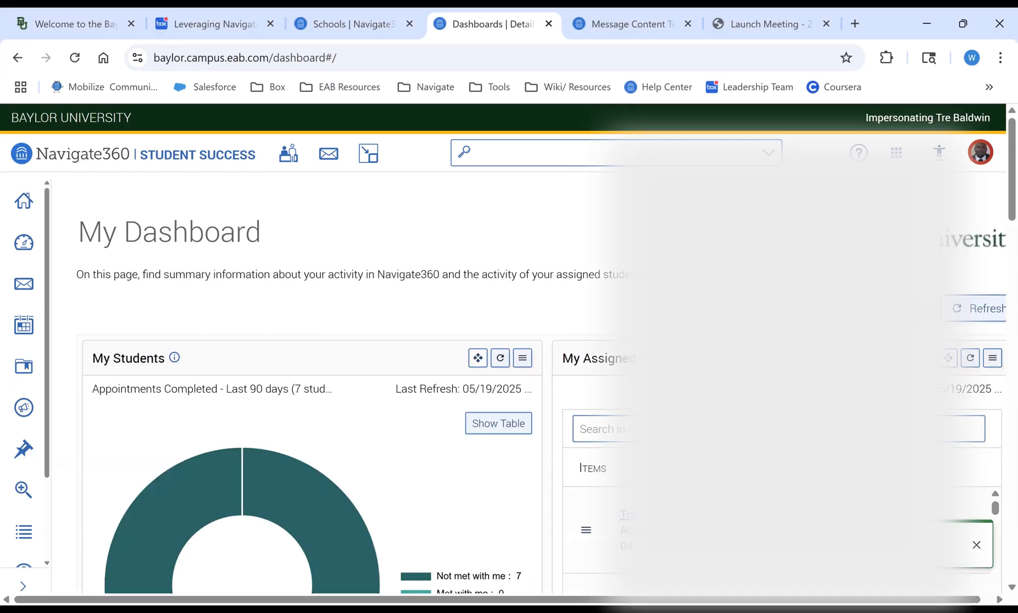
pyautogui.scroll(-7, 549, 441)
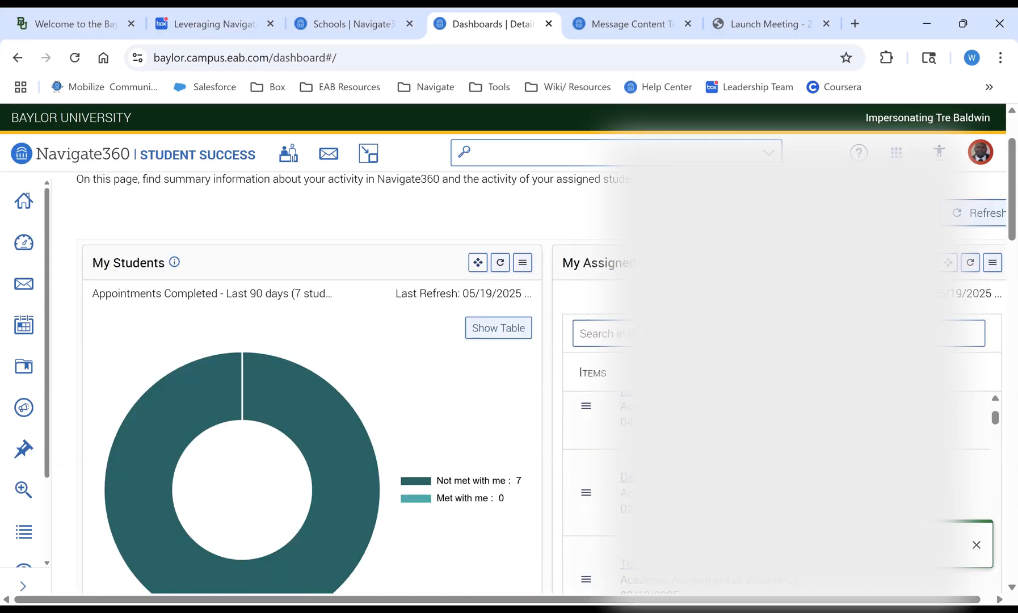
pyautogui.scroll(-9, 547, 437)
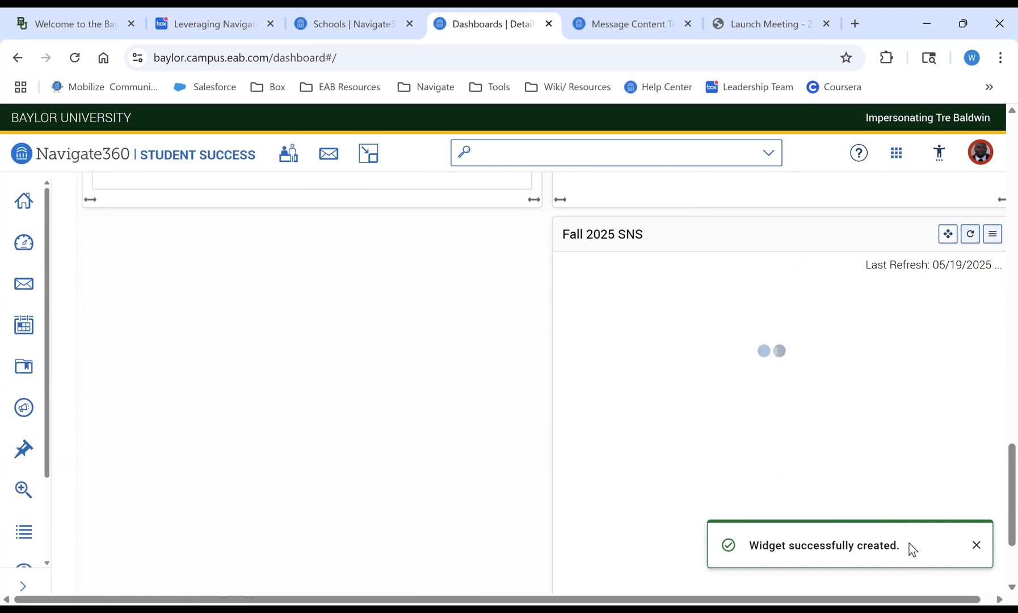
pyautogui.click(973, 546)
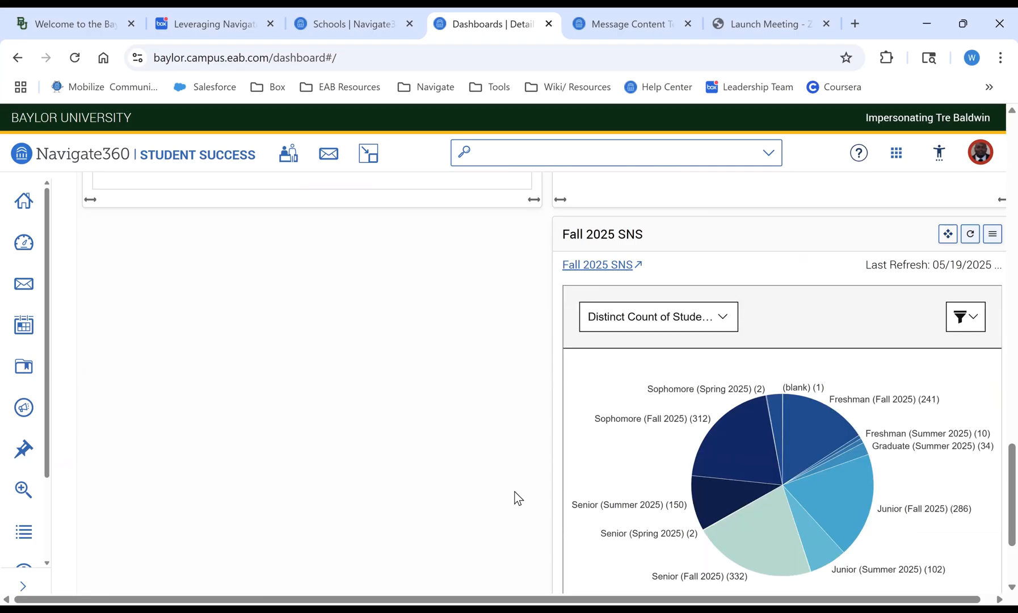
# - Widen the Fall 2025 SNS tile so it spans both columns of the dashboard
pyautogui.scroll(-3, 516, 498)
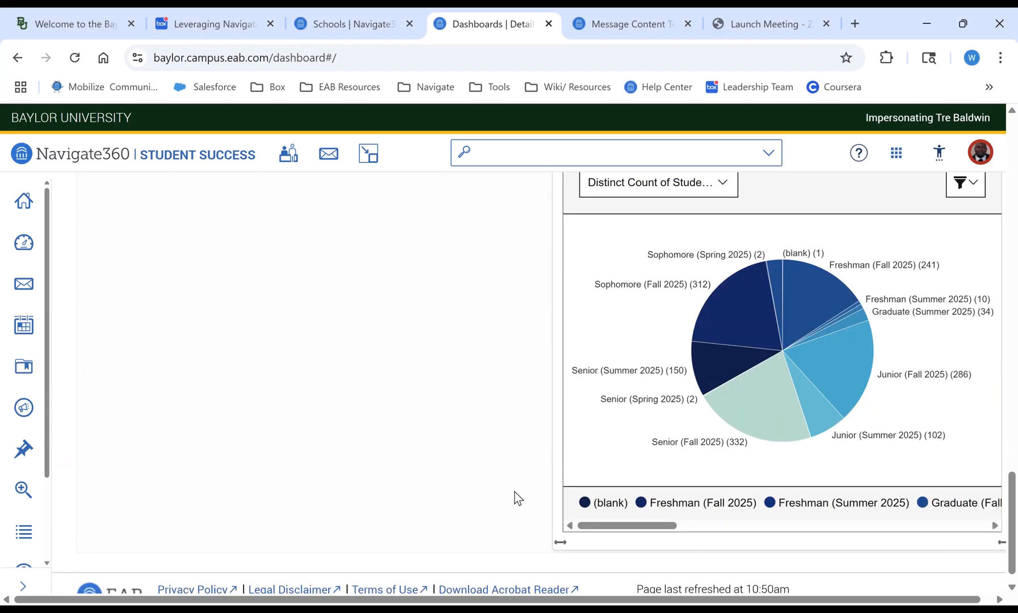
pyautogui.scroll(-1, 336, 584)
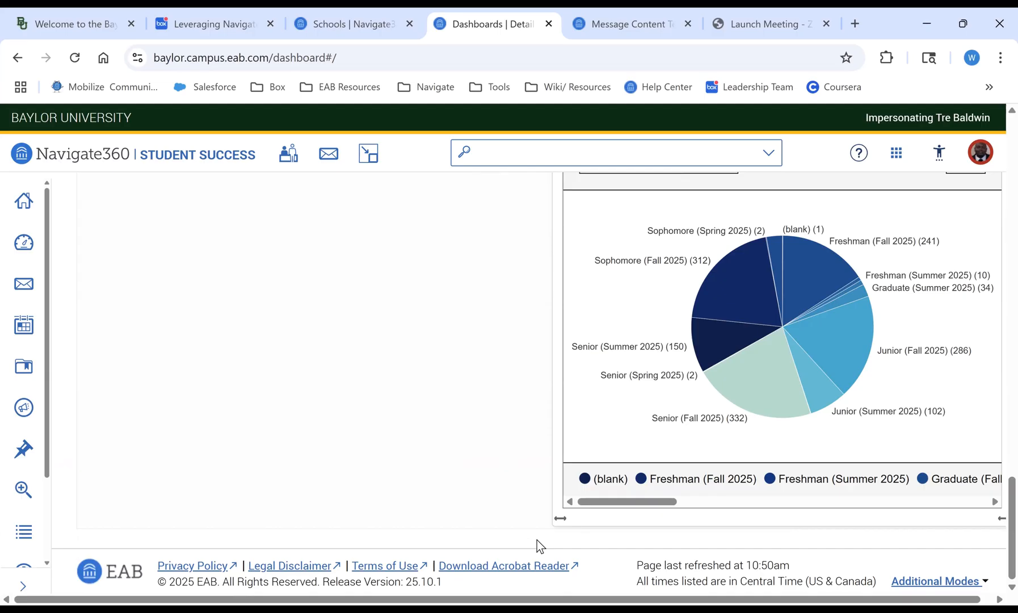
pyautogui.moveTo(559, 519); pyautogui.dragTo(98, 529)
pyautogui.scroll(3, 634, 440)
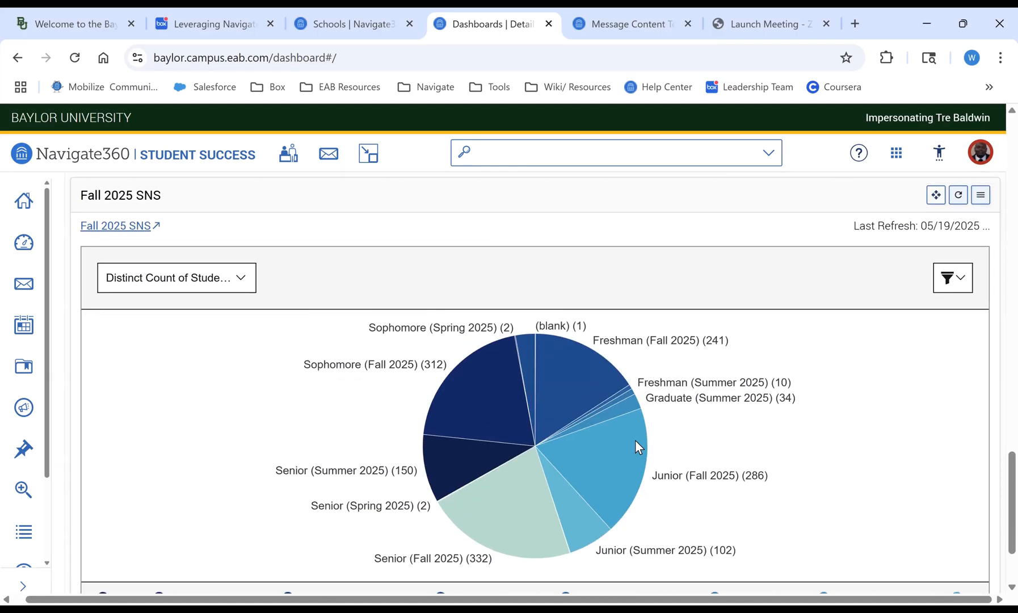
# - Look over the pie chart in the Fall 2025 SNS tile and refresh the tile's data
pyautogui.scroll(-2, 463, 295)
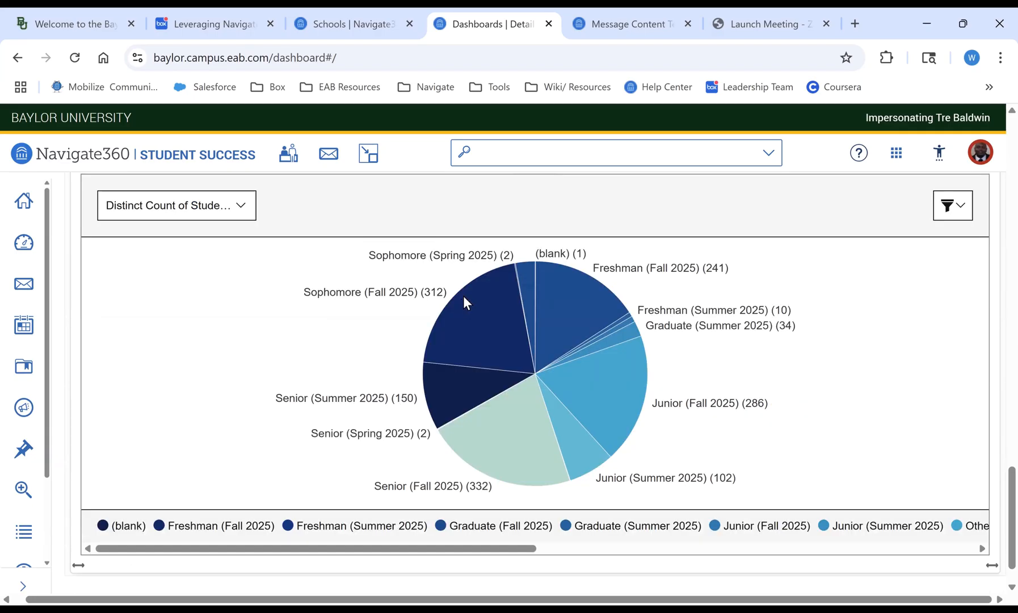
pyautogui.scroll(3, 542, 372)
pyautogui.scroll(-1, 542, 372)
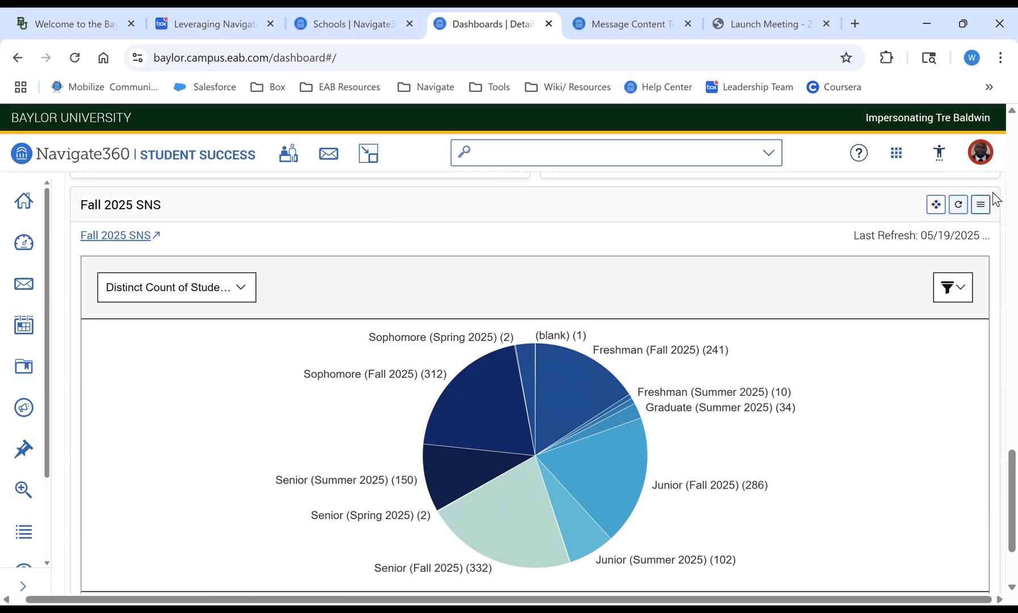
pyautogui.click(958, 205)
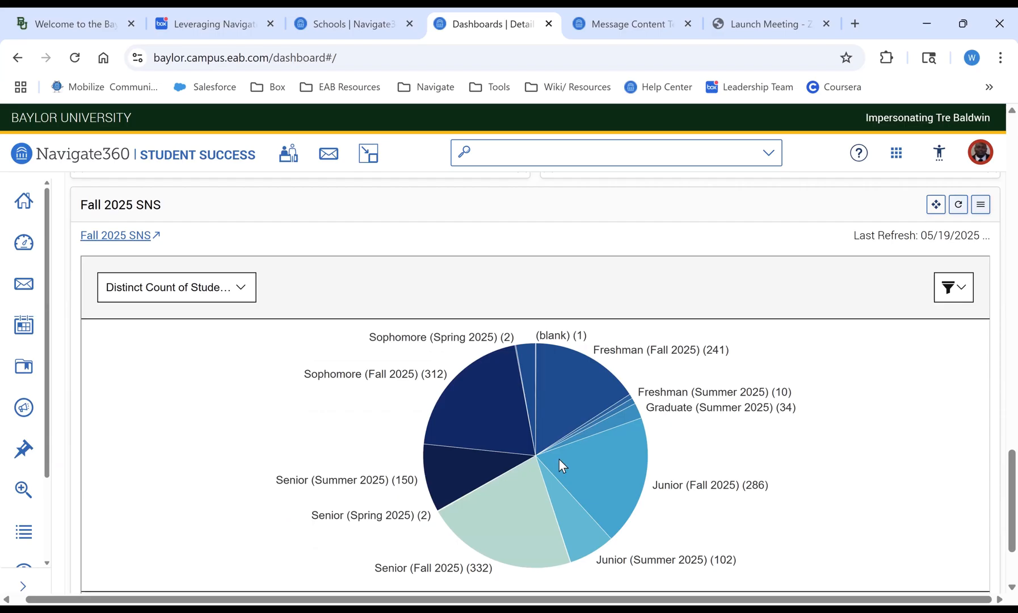
# - Open the tile settings, hide the My Active Appointment Campaigns tile and switch it back on
pyautogui.scroll(-3, 558, 459)
pyautogui.scroll(10, 558, 460)
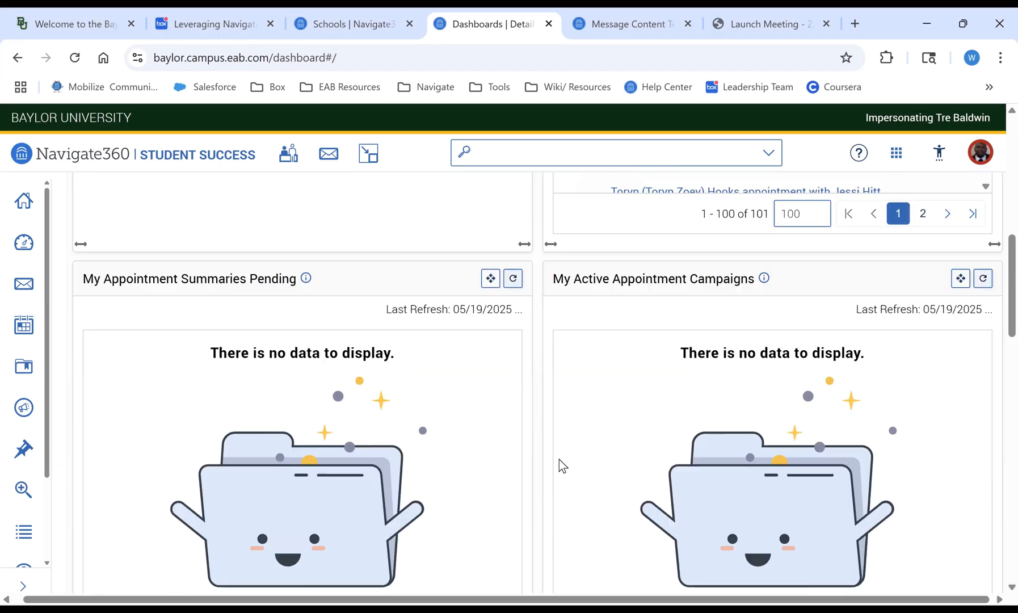
pyautogui.scroll(8, 559, 460)
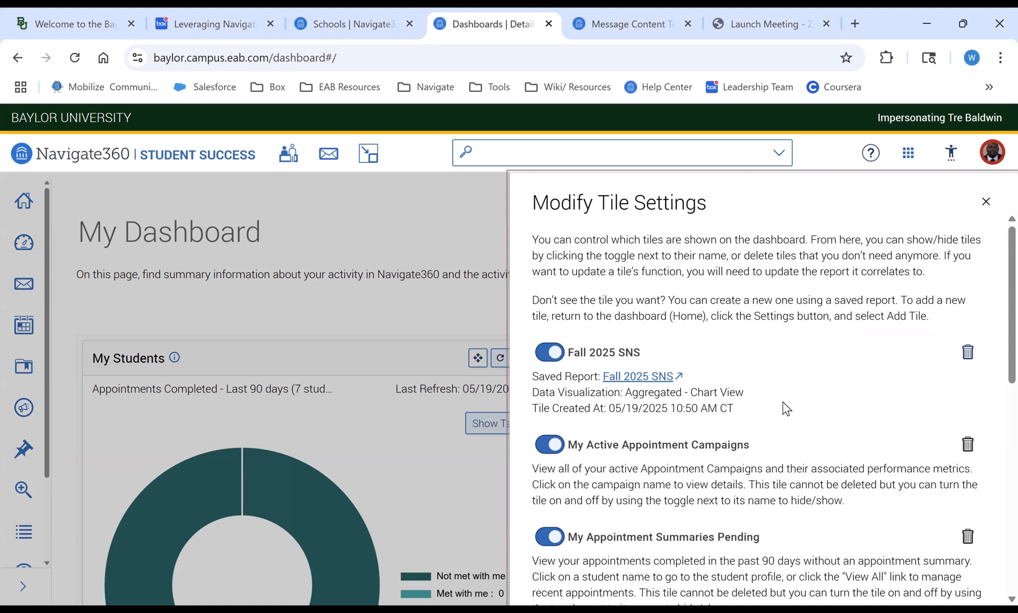
pyautogui.scroll(-2, 783, 401)
pyautogui.click(549, 359)
pyautogui.click(550, 360)
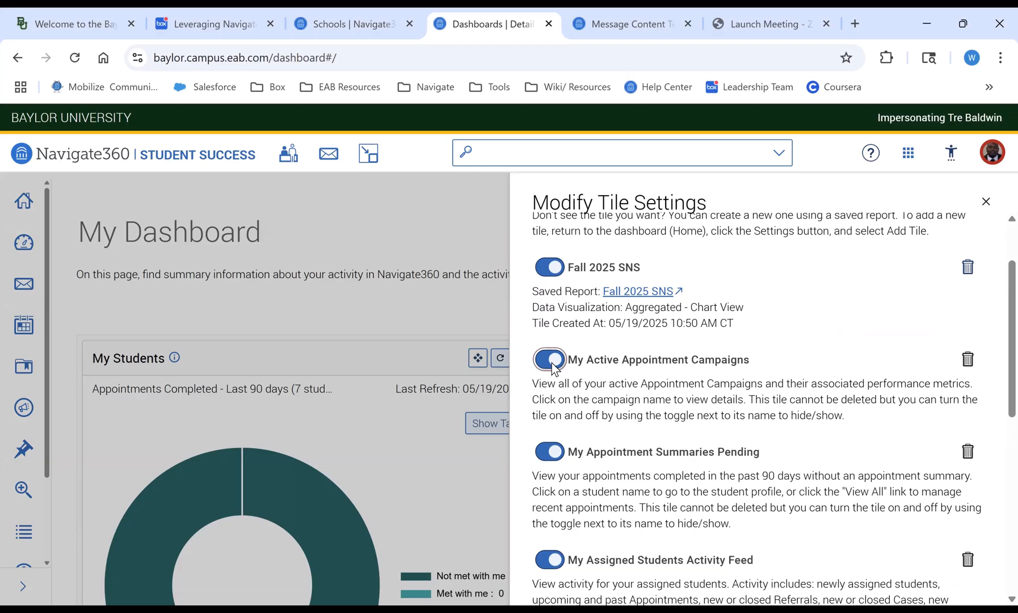
pyautogui.click(552, 364)
pyautogui.click(551, 363)
pyautogui.click(551, 363)
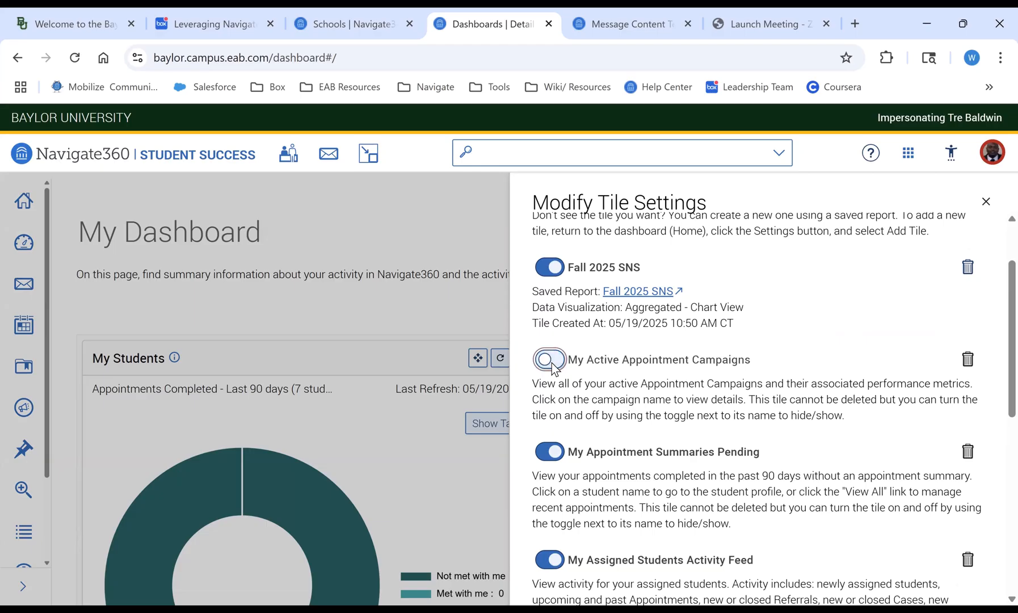
pyautogui.scroll(-4, 550, 369)
pyautogui.scroll(5, 548, 380)
pyautogui.click(546, 388)
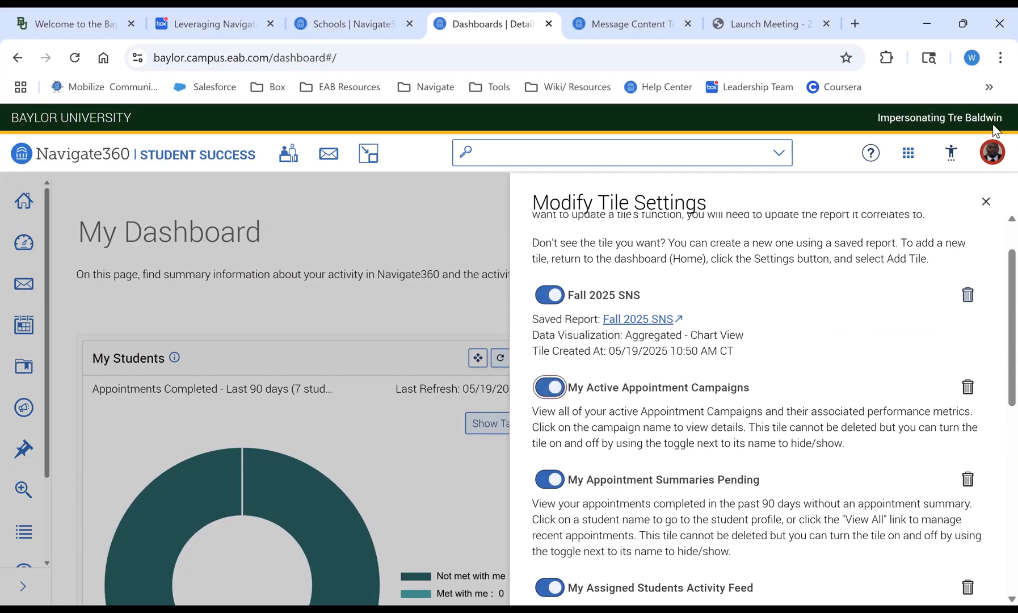
# - Close the tile settings and inspect the Senior (Fall 2025) slice in the Fall 2025 SNS tile's pie chart
pyautogui.click(986, 203)
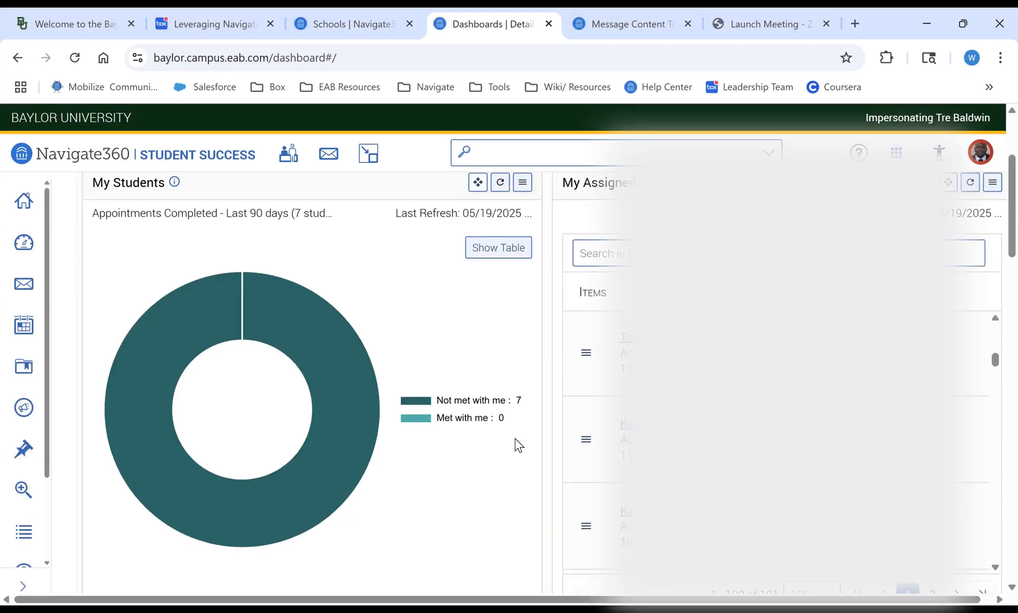
pyautogui.scroll(-15, 515, 438)
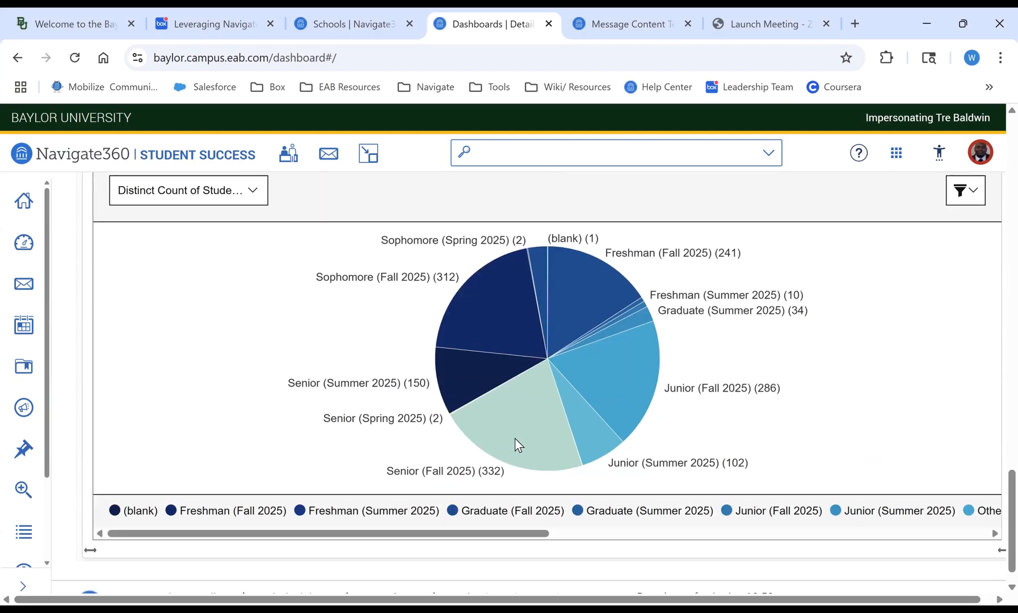
pyautogui.moveTo(515, 438)
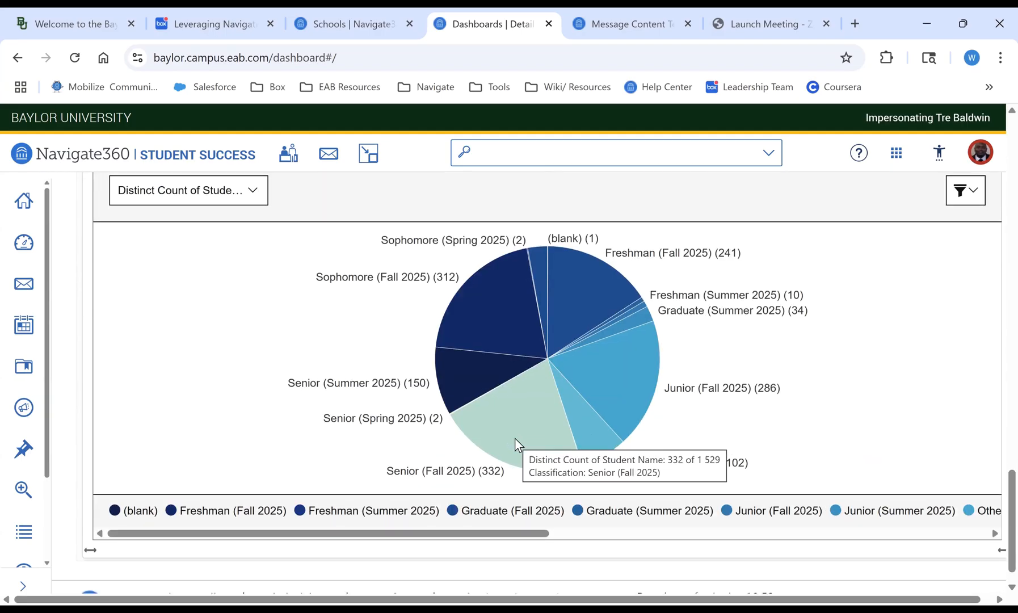